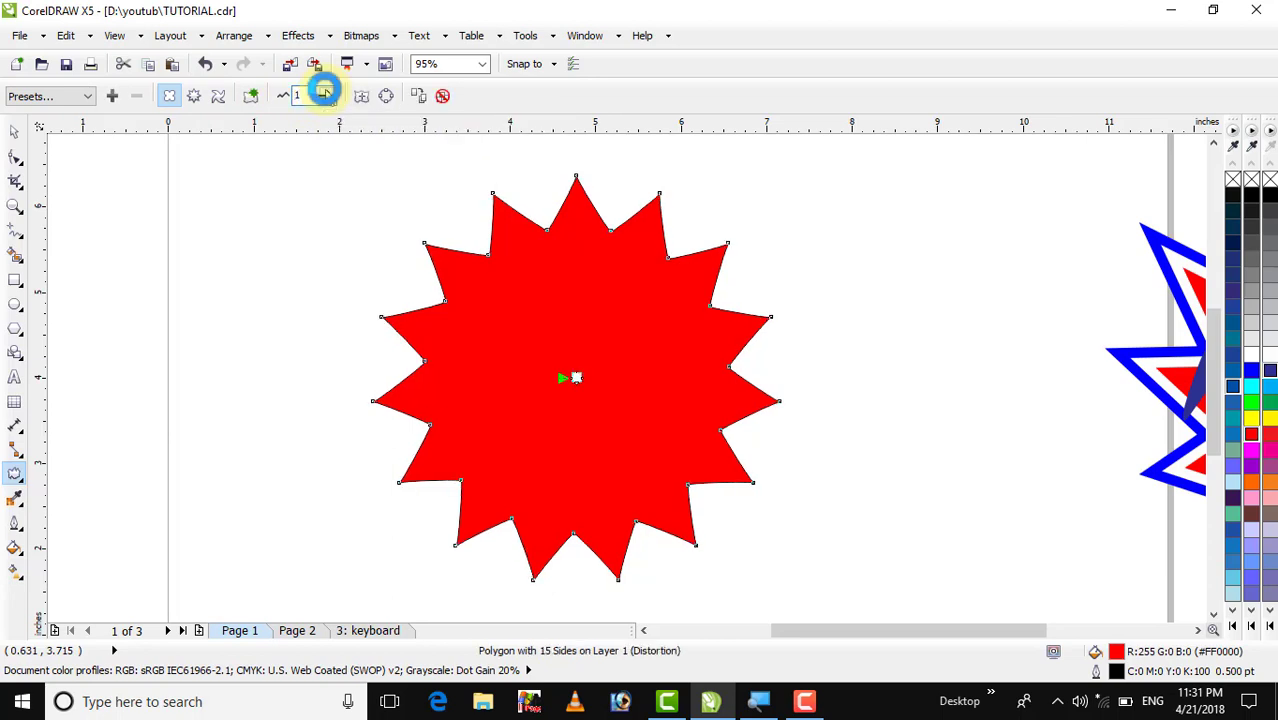
Raise the push and pull distortion amplitude of the red 15-sided polygon to 34.
left_click(325, 90)
left_click(325, 90)
left_click(325, 90)
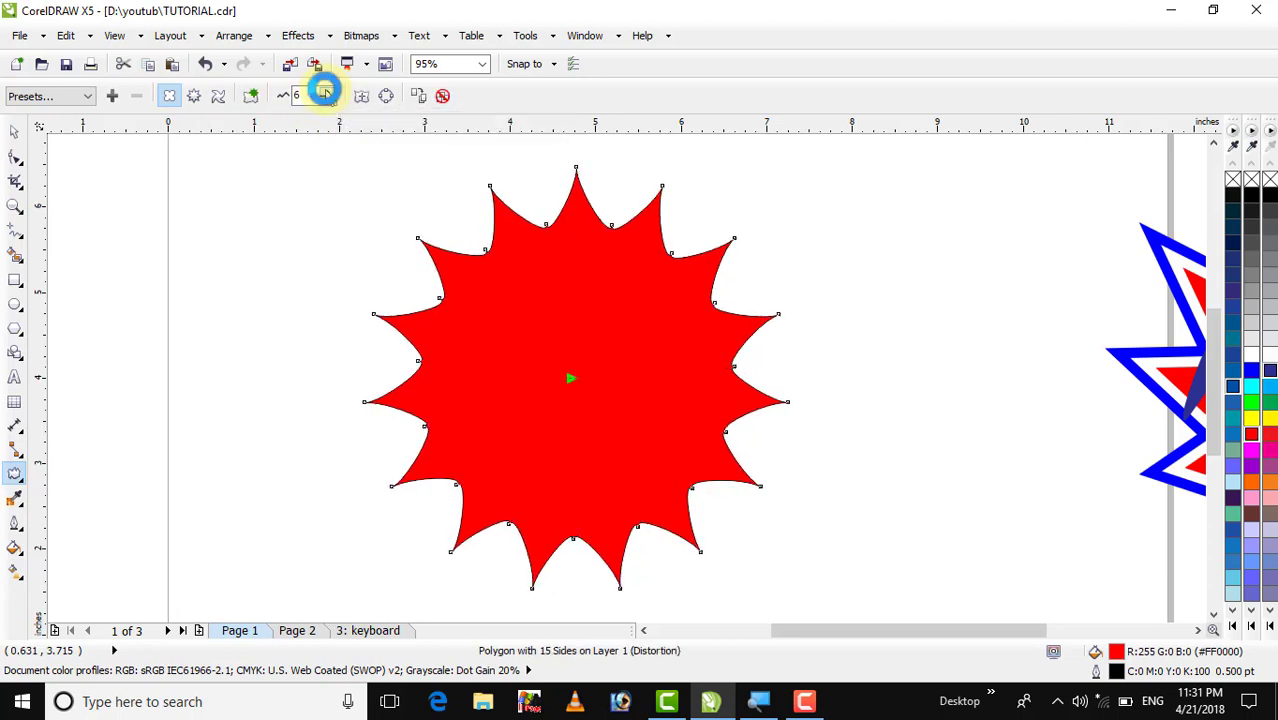
left_click(325, 90)
left_click(325, 90)
left_click(325, 90)
left_click(325, 90)
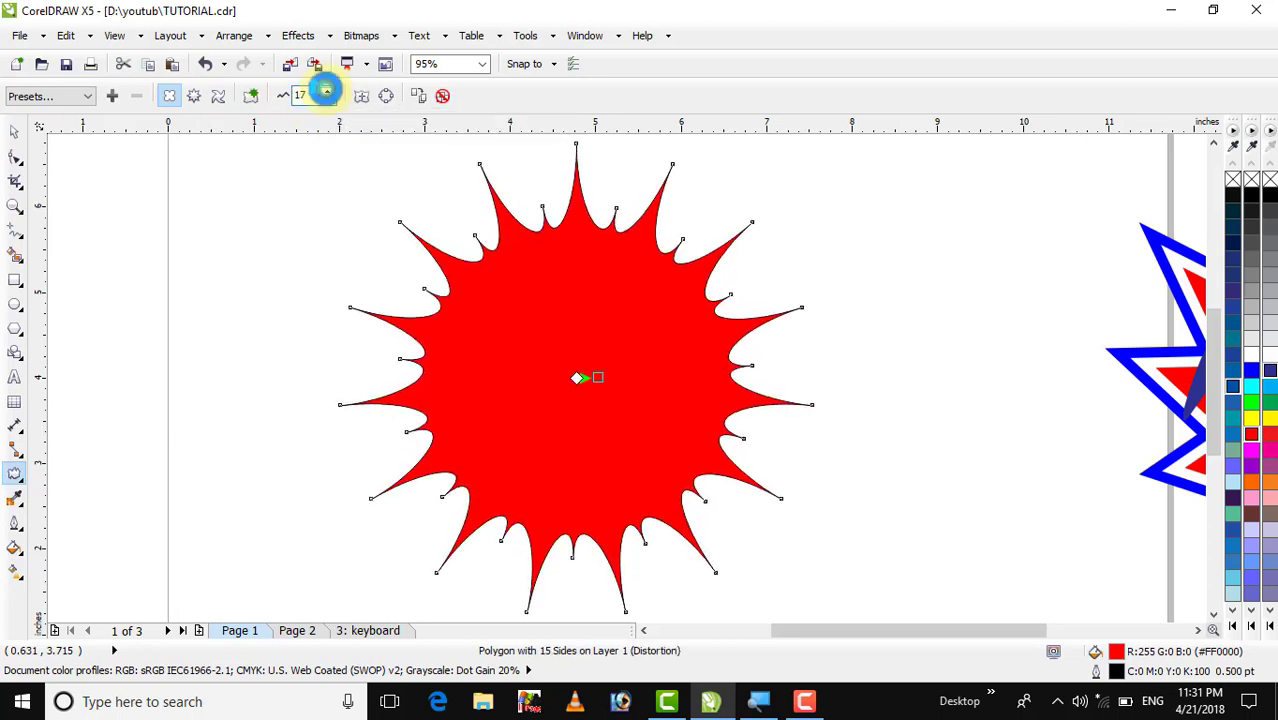
left_click(325, 90)
left_click(325, 90)
left_click(325, 90)
left_click(325, 90)
left_click(325, 90)
left_click(325, 90)
left_click(325, 90)
left_click(325, 90)
left_click(325, 90)
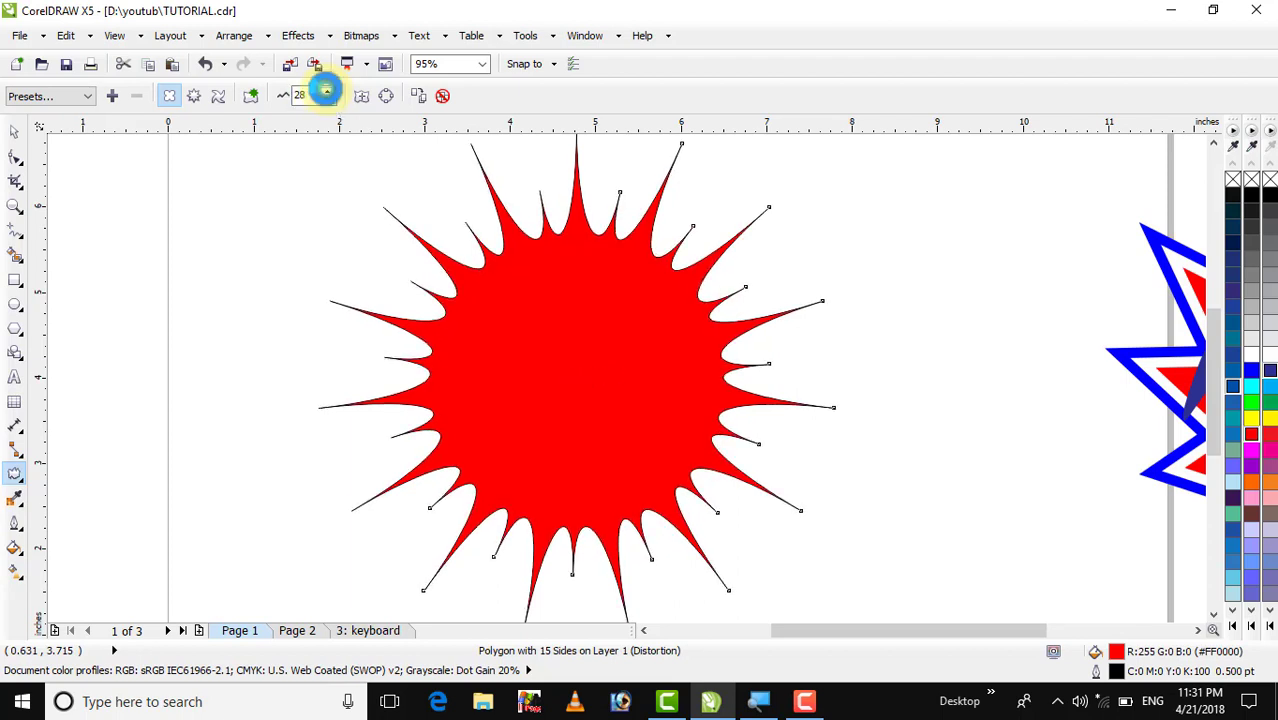
left_click(325, 90)
left_click(325, 90)
left_click(325, 90)
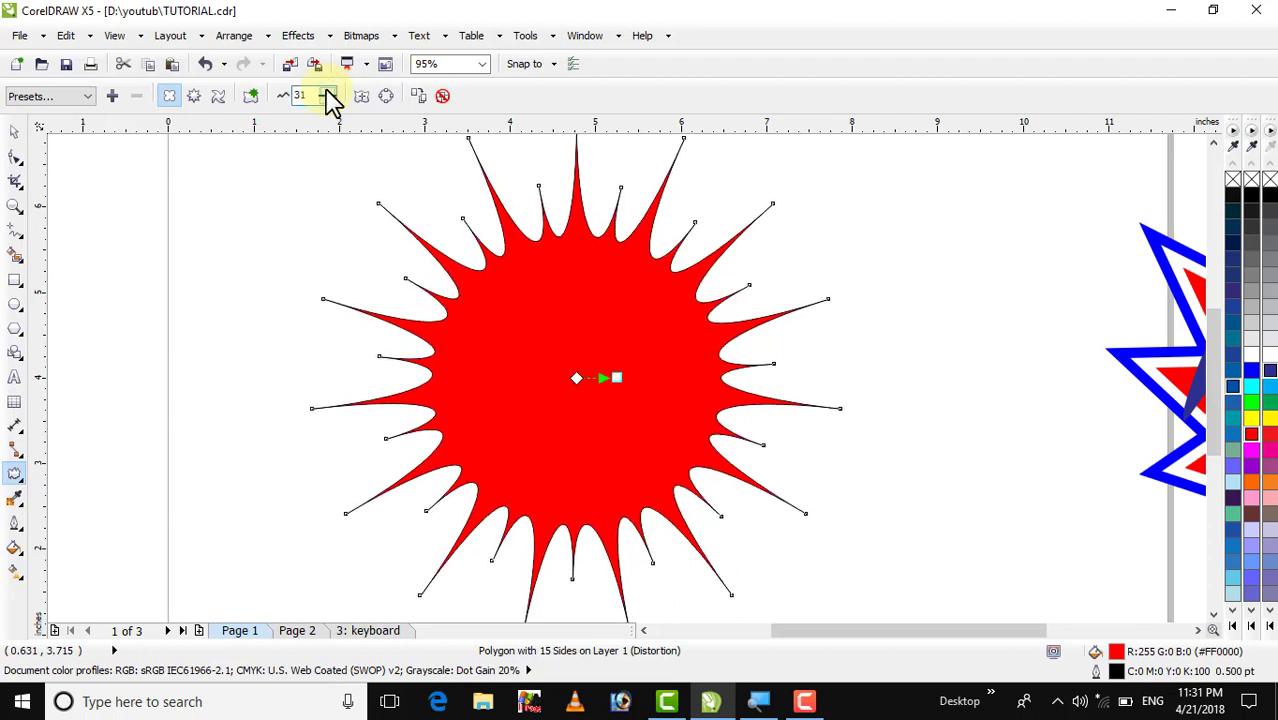
left_click(325, 90)
left_click(325, 90)
left_click(325, 90)
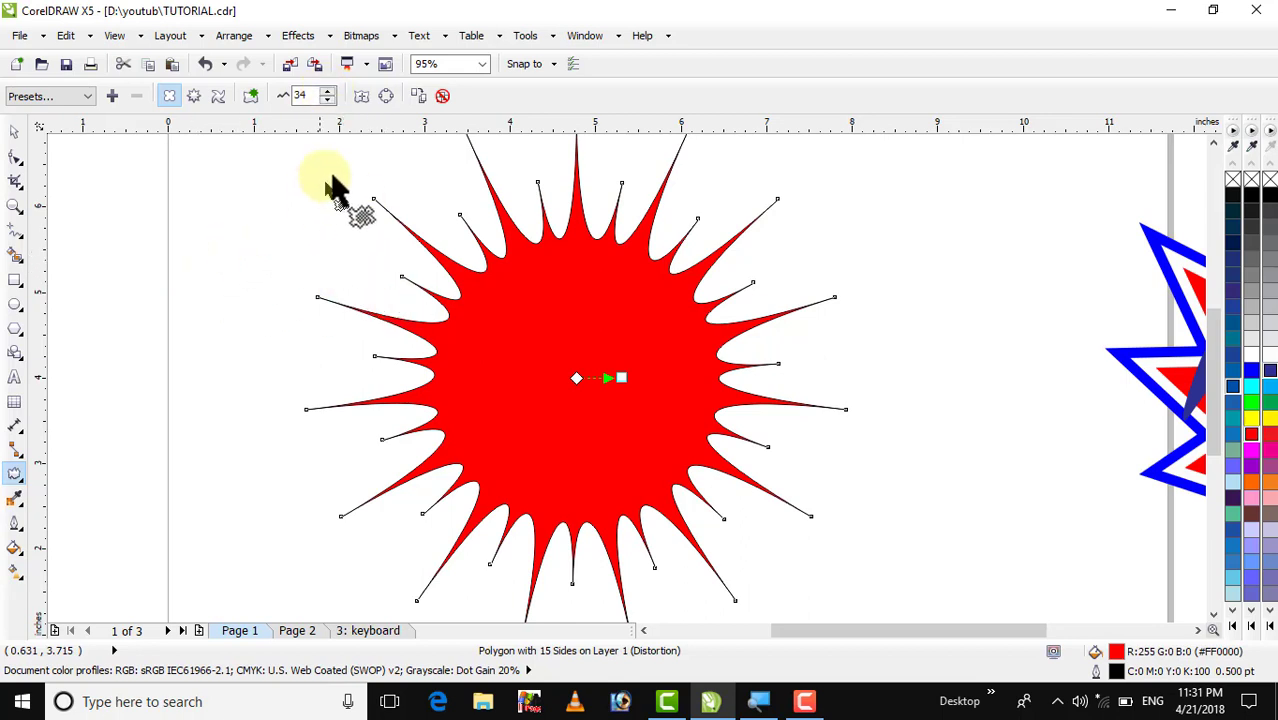
Lower the push and pull distortion amplitude of the red polygon to 23.
left_click(328, 100)
left_click(328, 100)
left_click(328, 100)
left_click(328, 100)
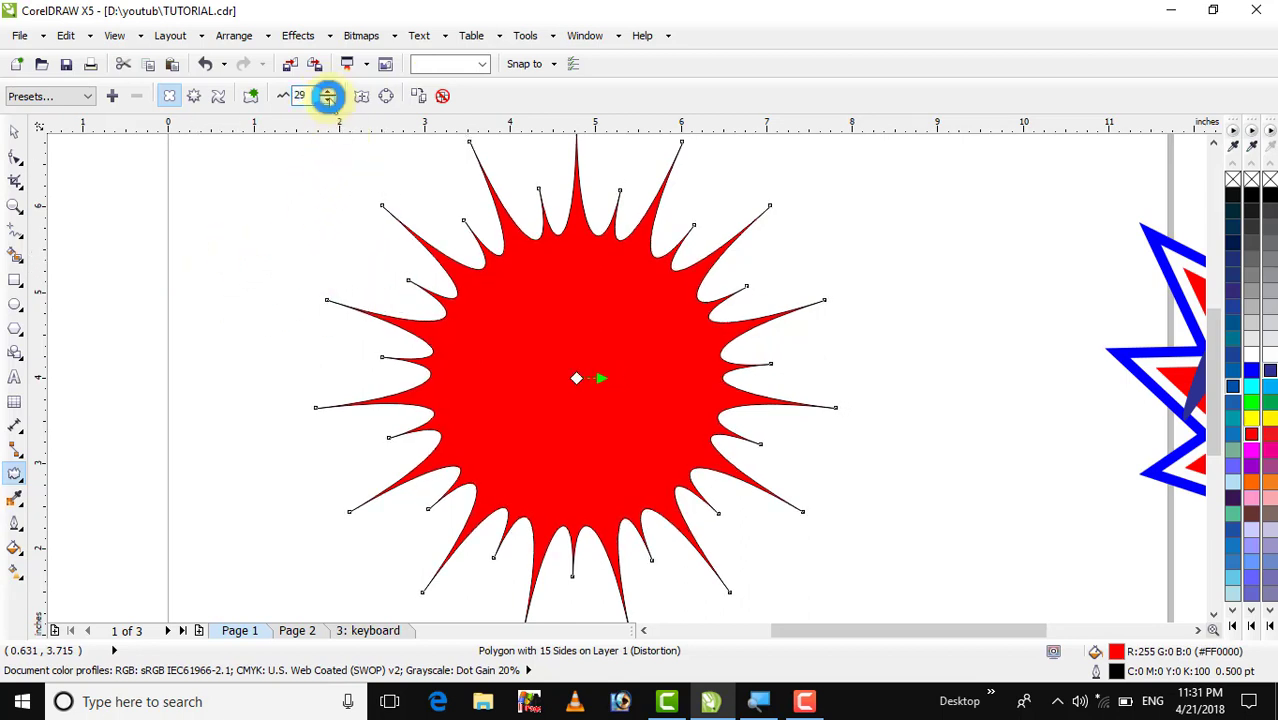
left_click(328, 100)
left_click(328, 100)
left_click(328, 100)
left_click(328, 100)
left_click(328, 100)
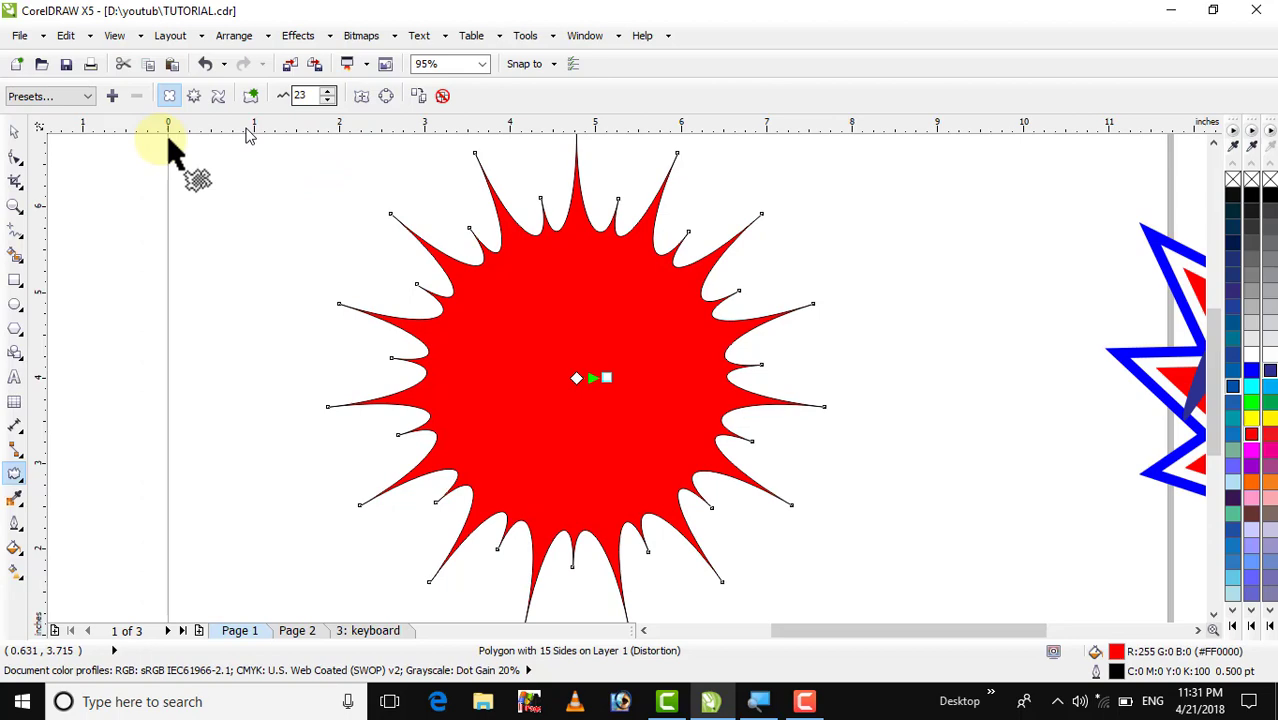
Move the distorted red polygon slightly to the right, centred at about X 5.18, Y 3.95 inches.
left_click(14, 133)
left_click(430, 295)
left_click(491, 325)
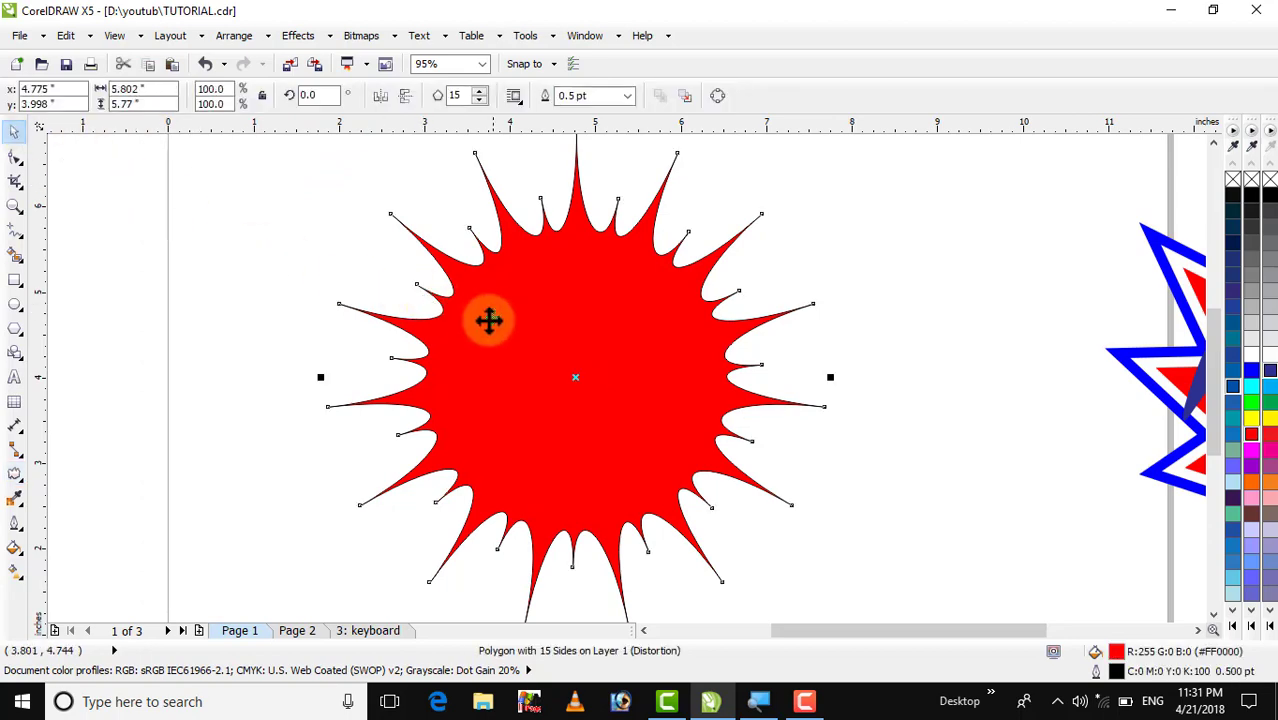
left_click_drag(491, 325, 523, 299)
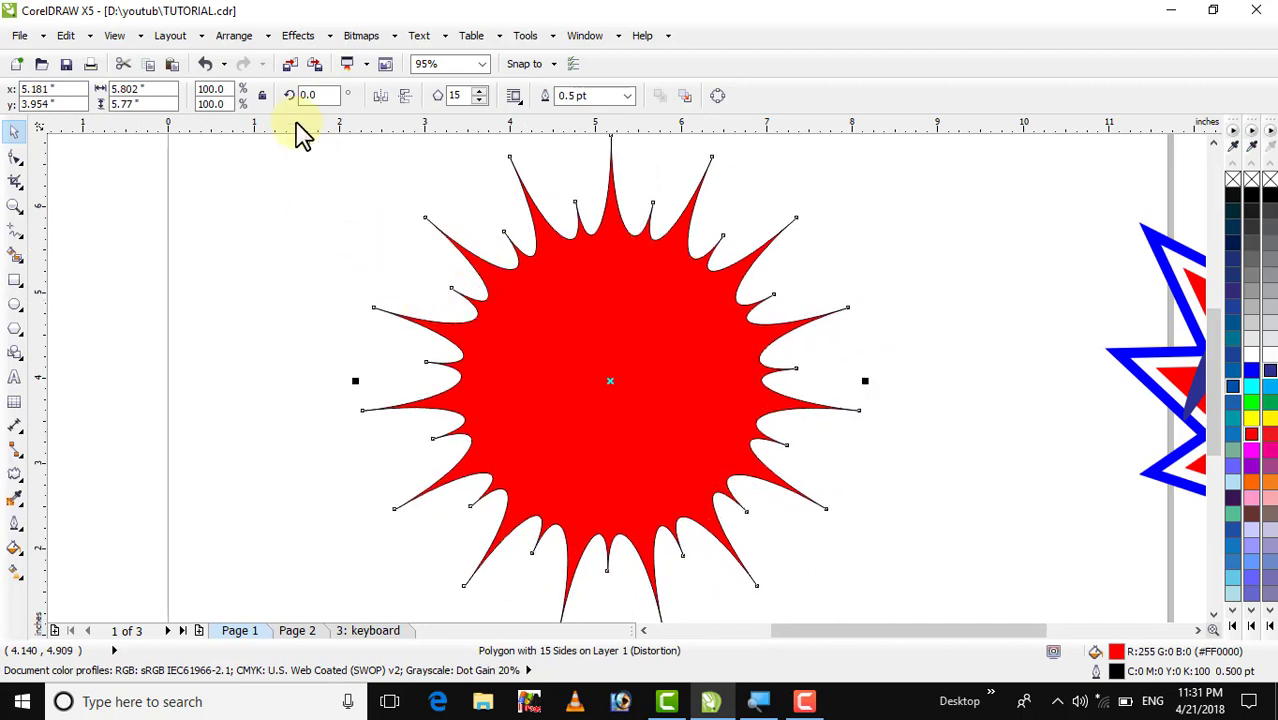
Set the red polygon's push and pull distortion amplitude to 0.
left_click(15, 476)
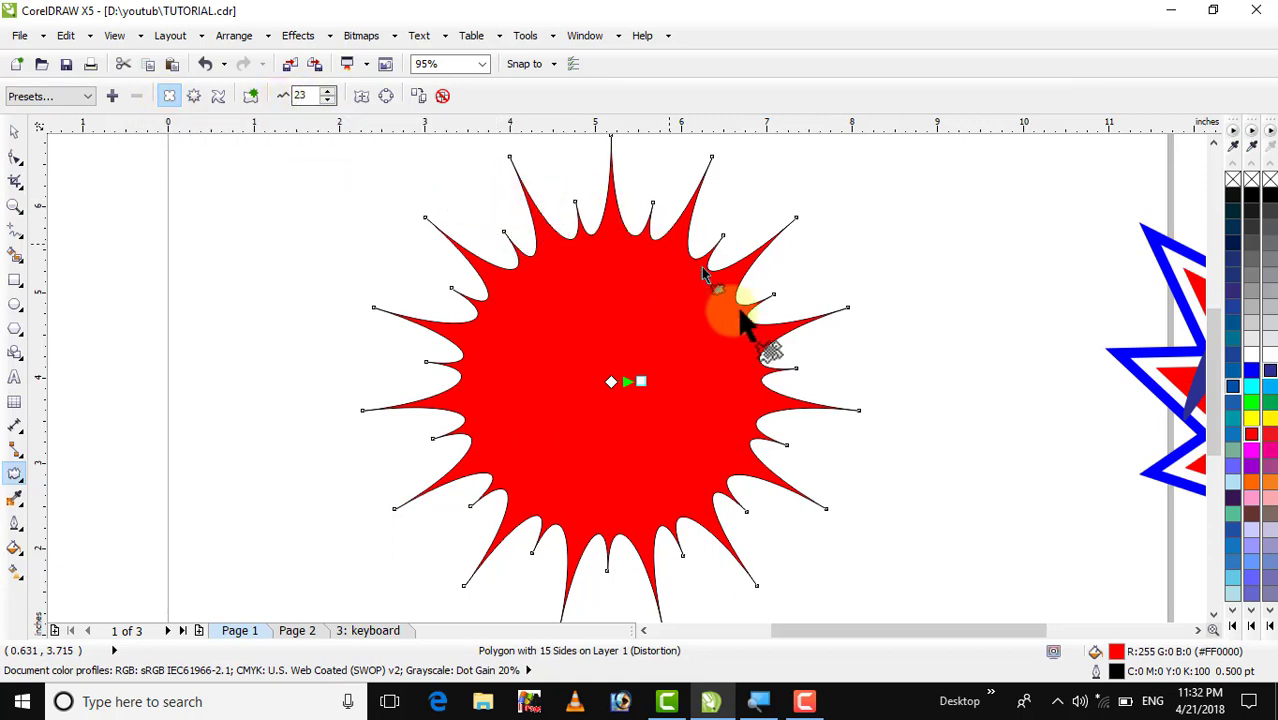
left_click(312, 95)
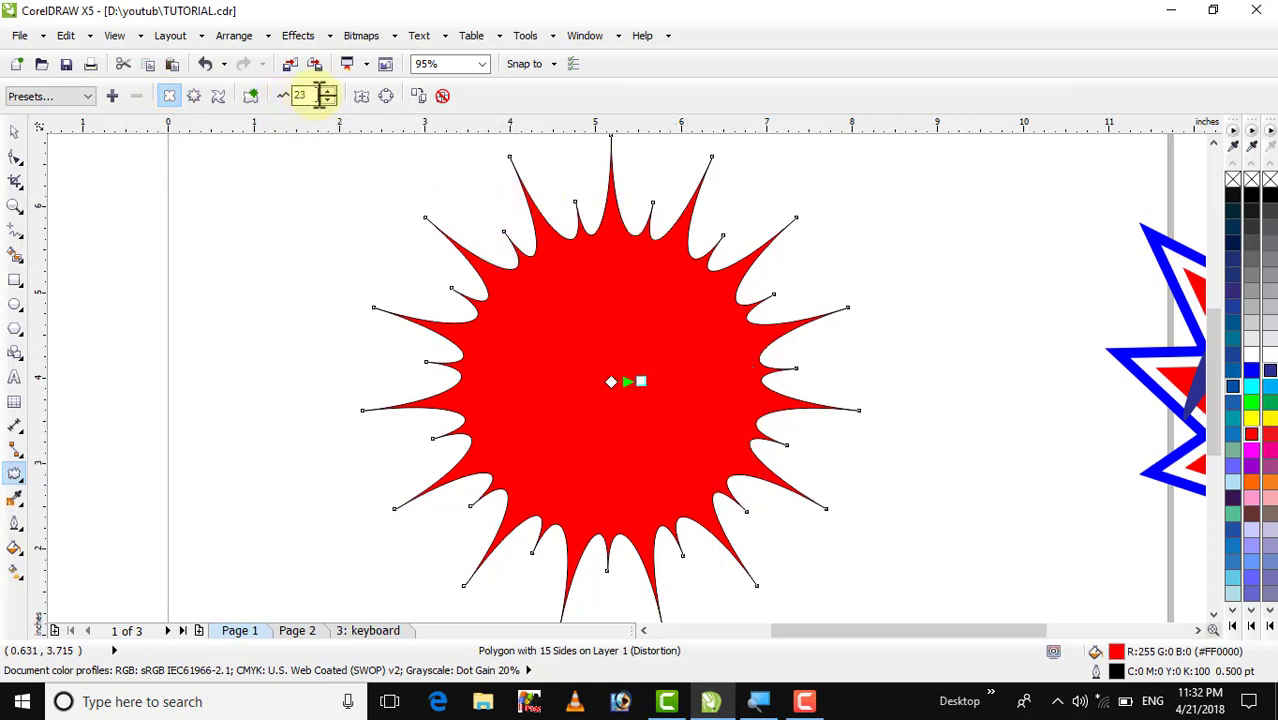
type("0")
key("Return")
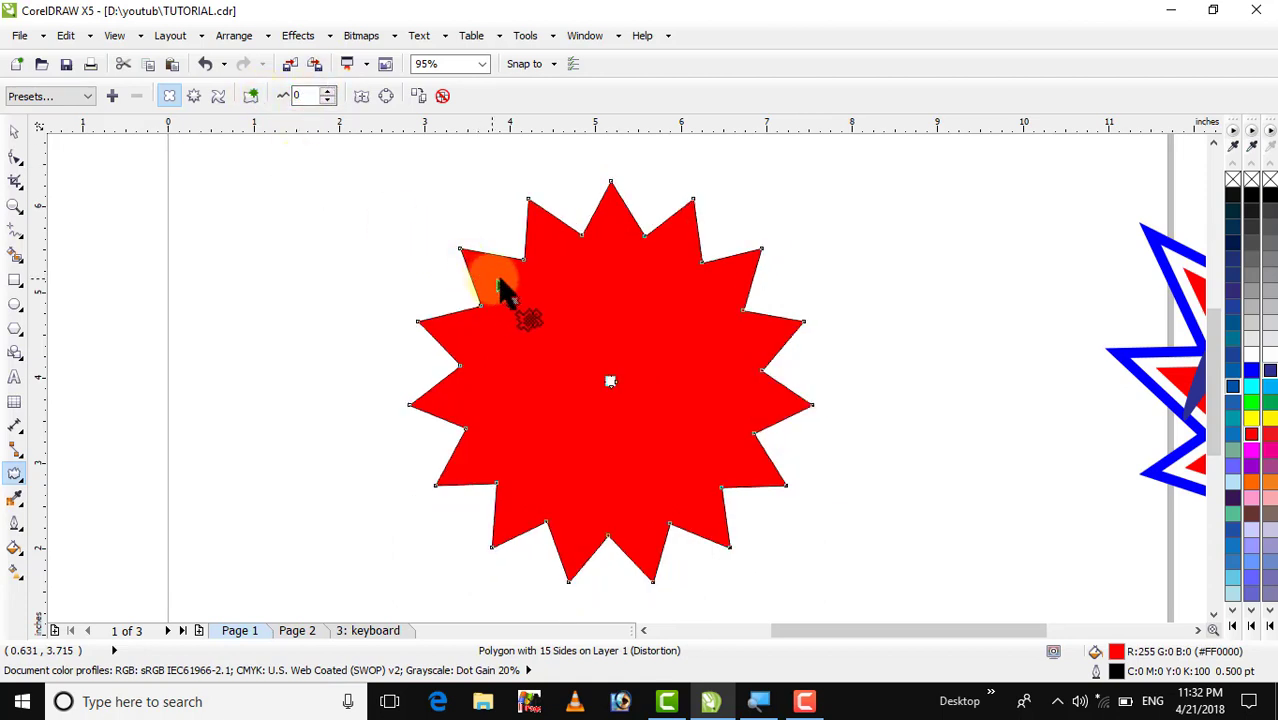
Switch the red polygon to a zipper distortion and raise the zipper amplitude above 3.
left_click(194, 98)
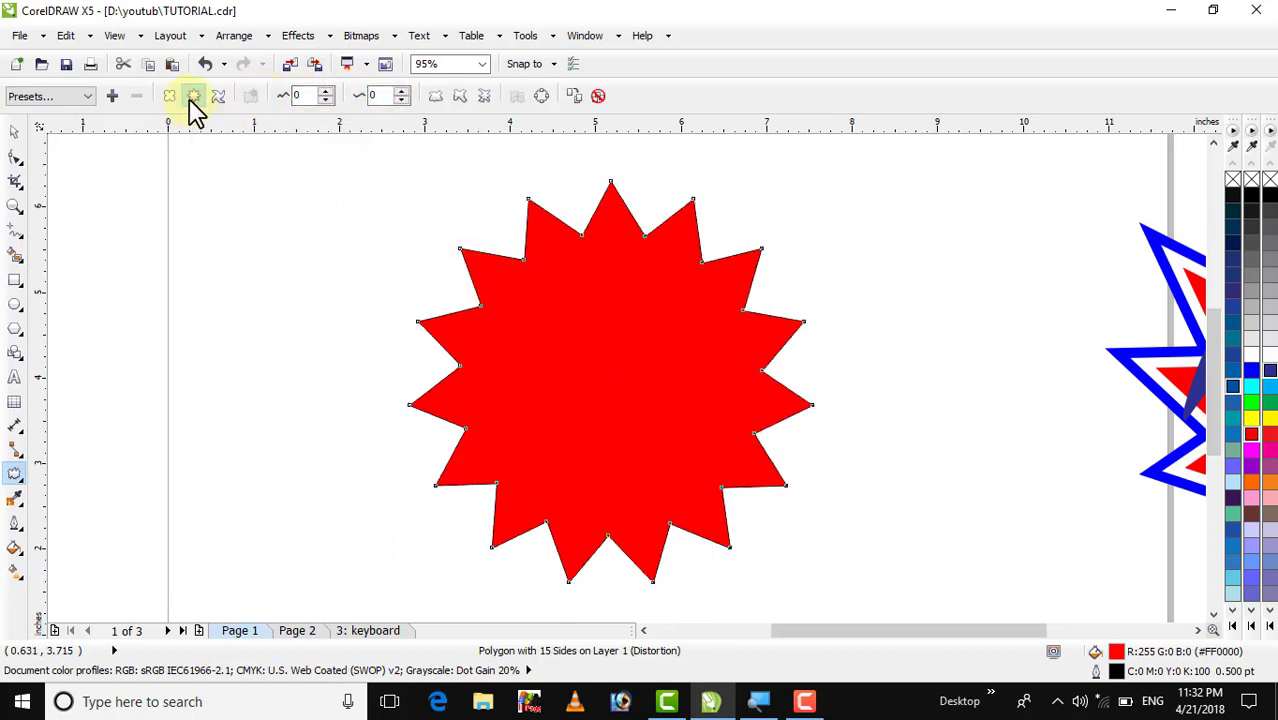
left_click(328, 91)
left_click(328, 91)
left_click(328, 91)
left_click(328, 91)
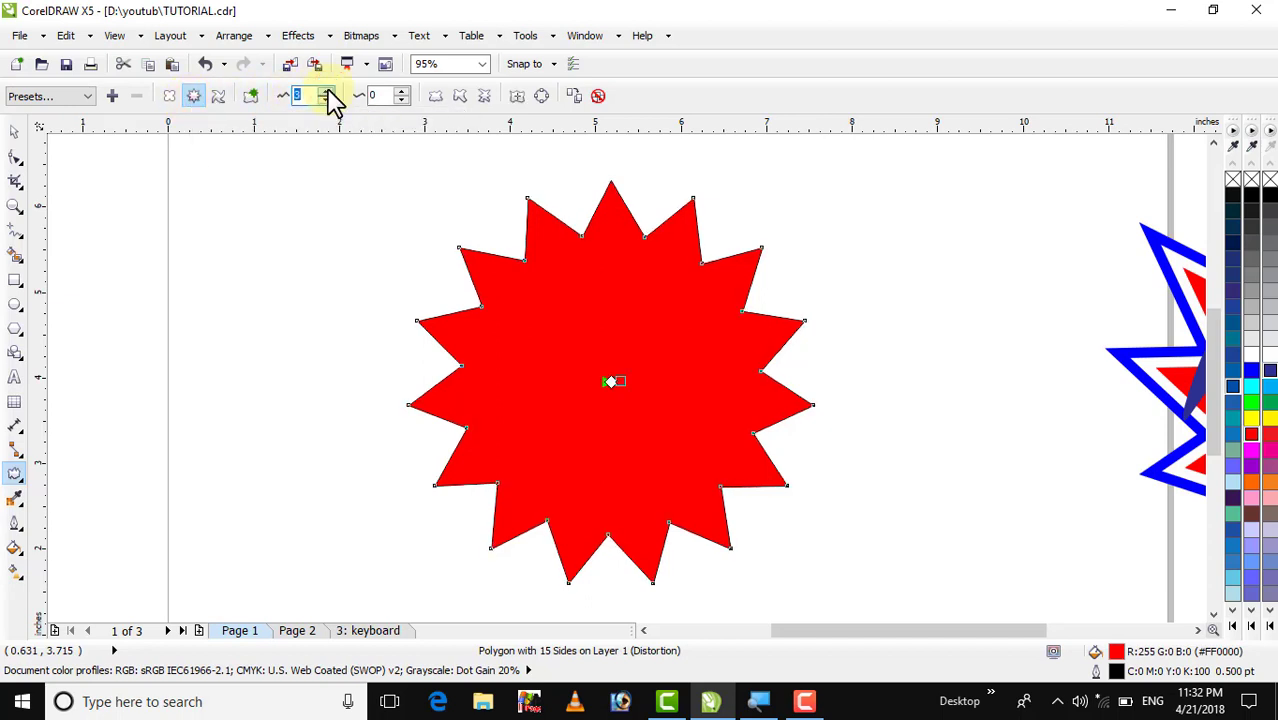
left_click(328, 91)
left_click(328, 91)
left_click(328, 91)
left_click(328, 91)
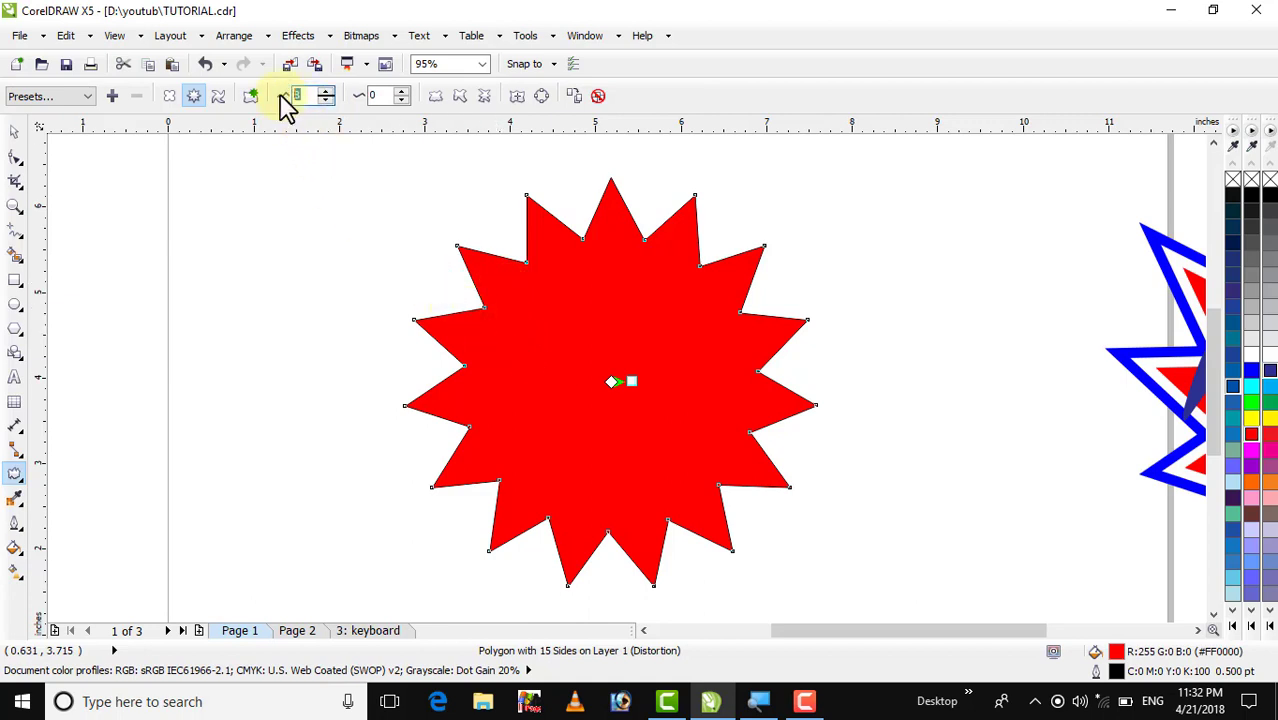
Reset the zipper distortion amplitude to 0 and set the zipper frequency to 2.
type("0")
key("Return")
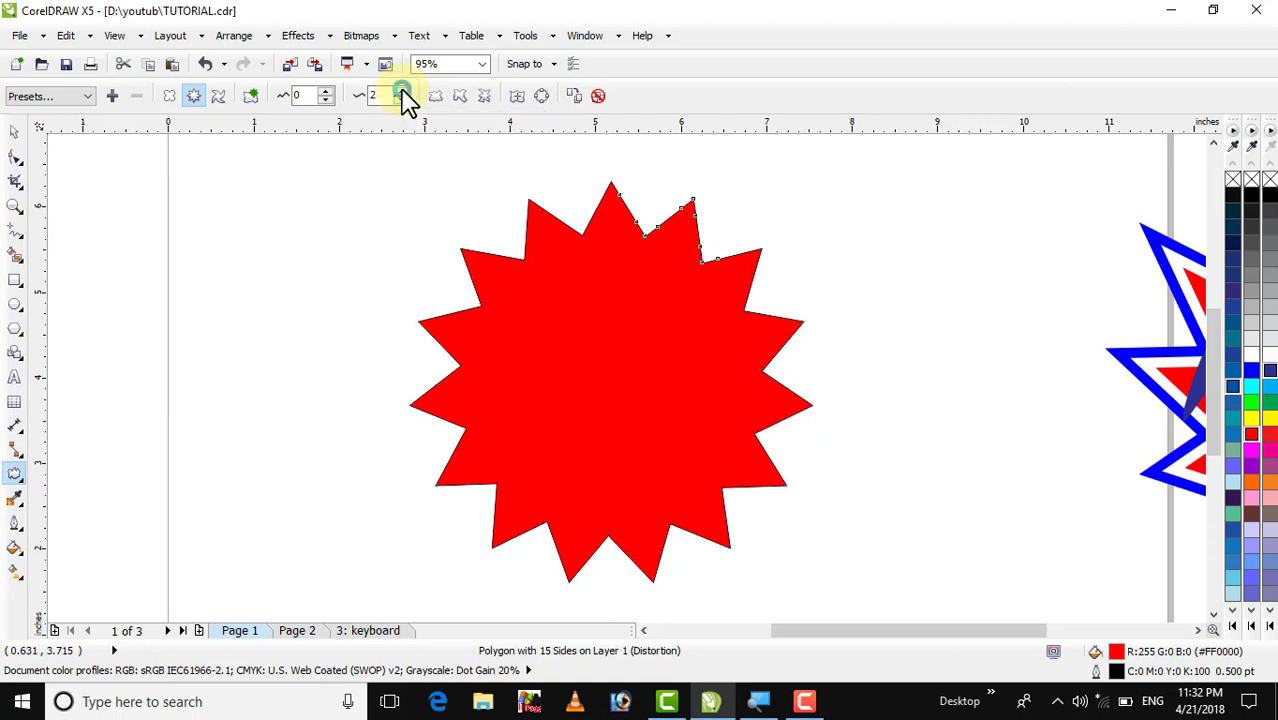
left_click(402, 91)
left_click(402, 91)
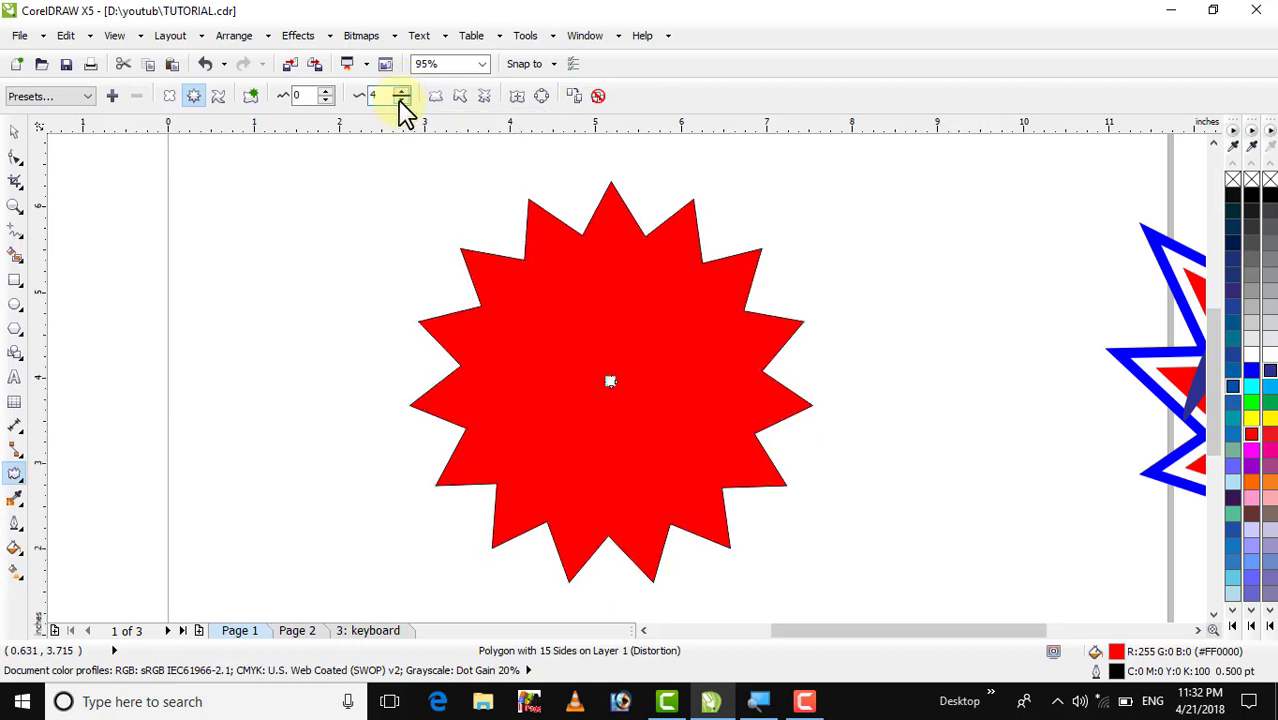
left_click(400, 100)
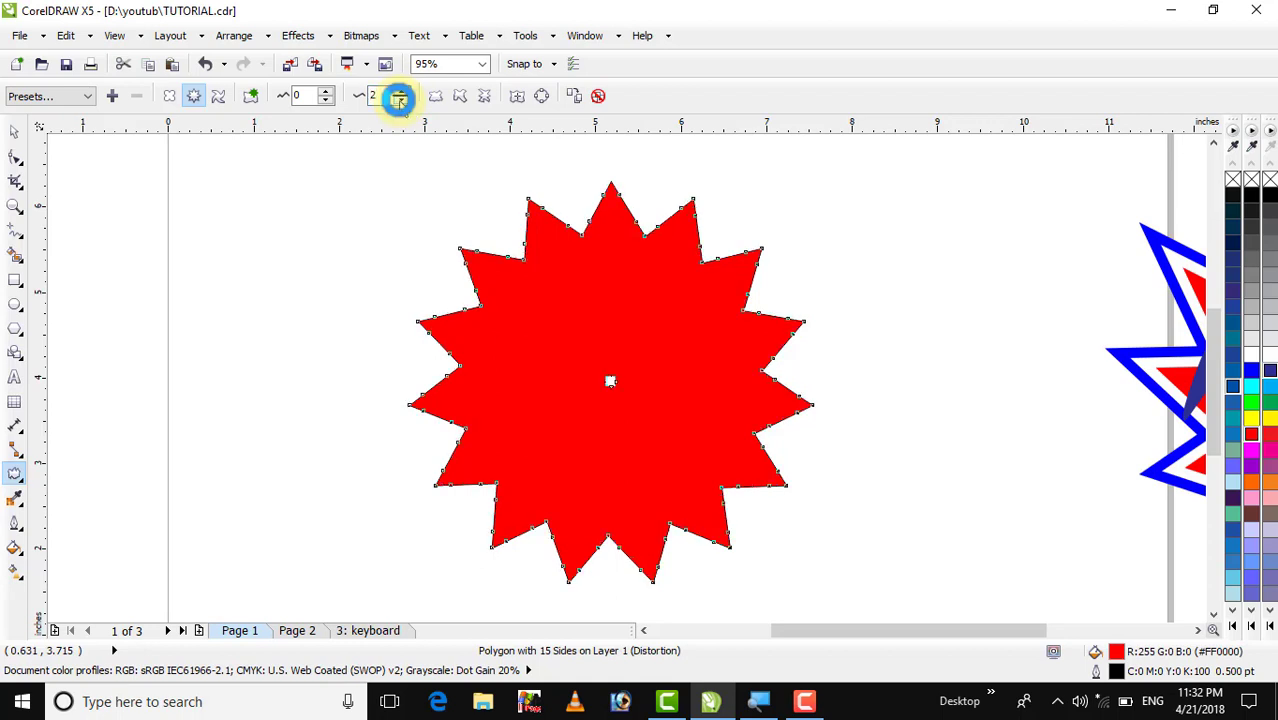
Raise the zipper distortion amplitude of the red polygon to 10.
left_click(323, 90)
left_click(323, 90)
left_click(323, 90)
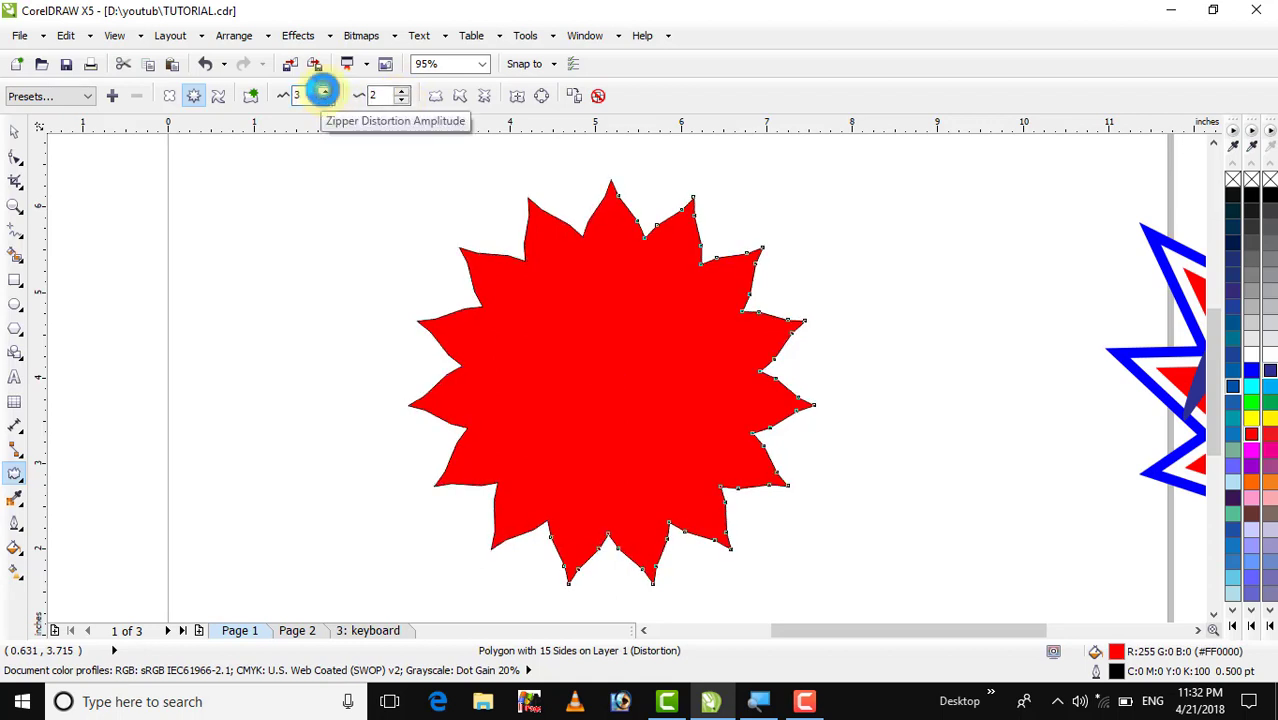
left_click(323, 90)
left_click(323, 90)
left_click(323, 90)
left_click(323, 90)
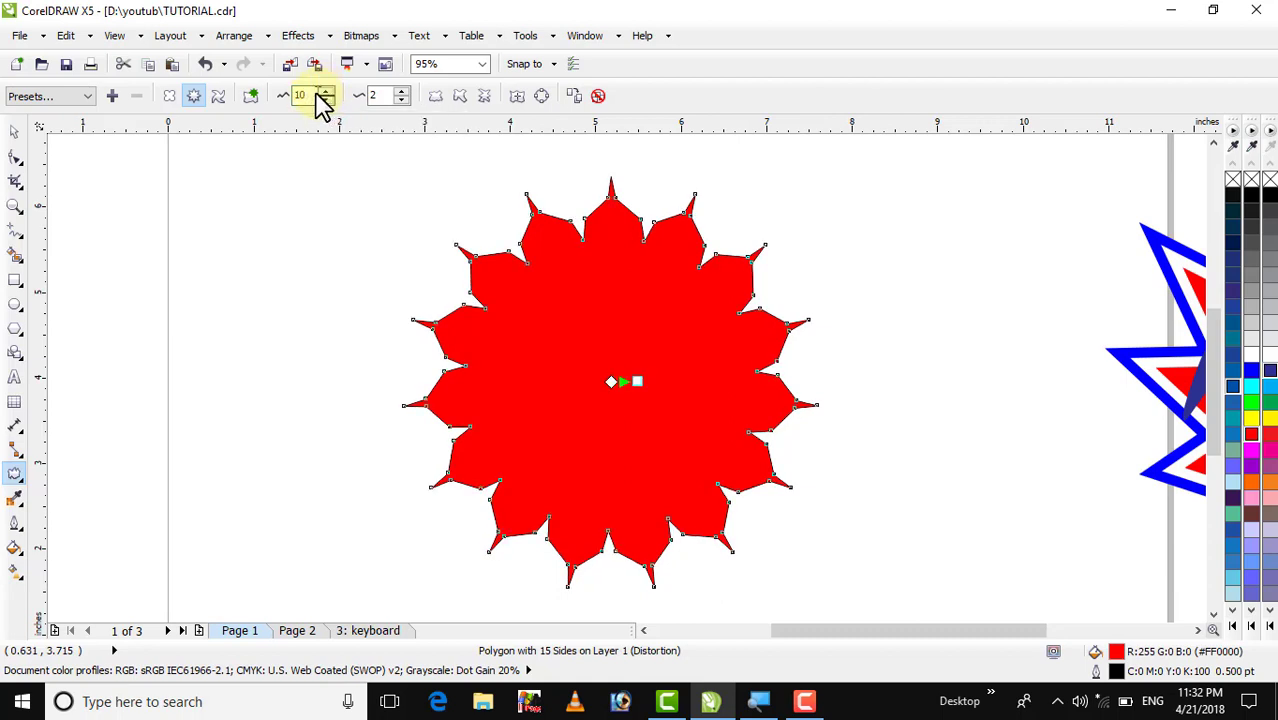
Increase the zipper distortion frequency of the red polygon to 7.
left_click(401, 91)
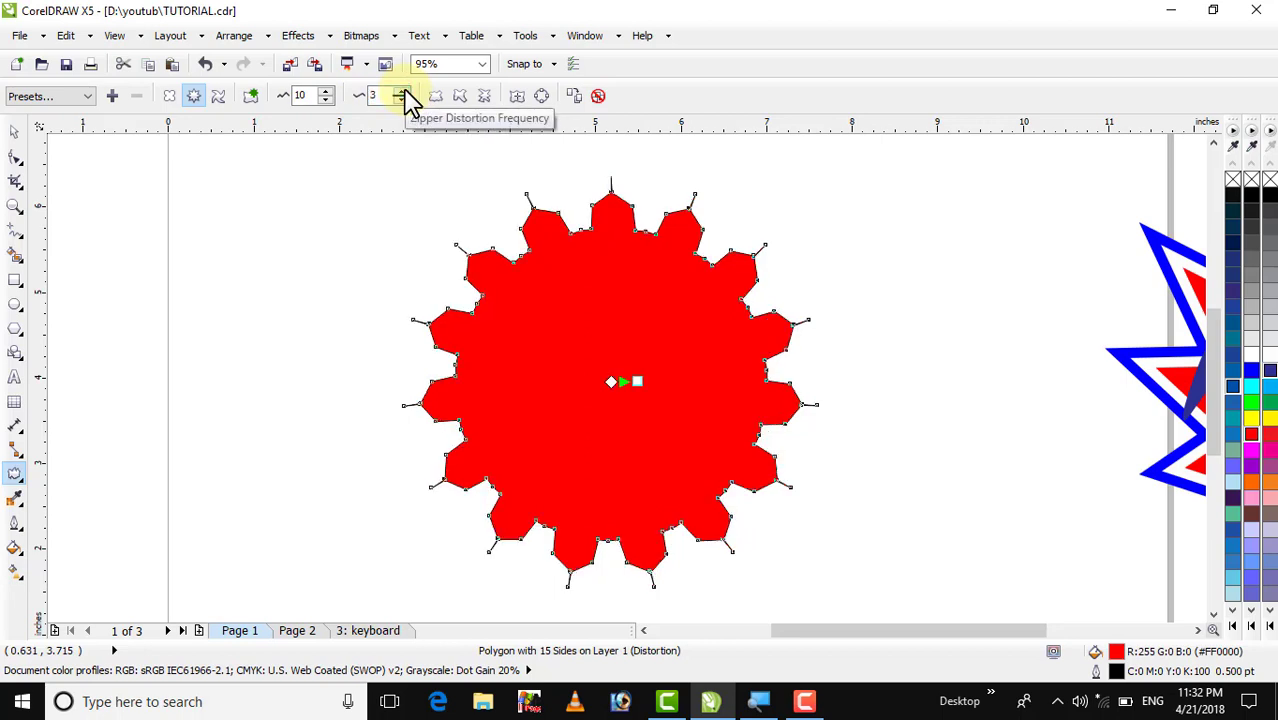
left_click(401, 91)
left_click(401, 91)
left_click(403, 91)
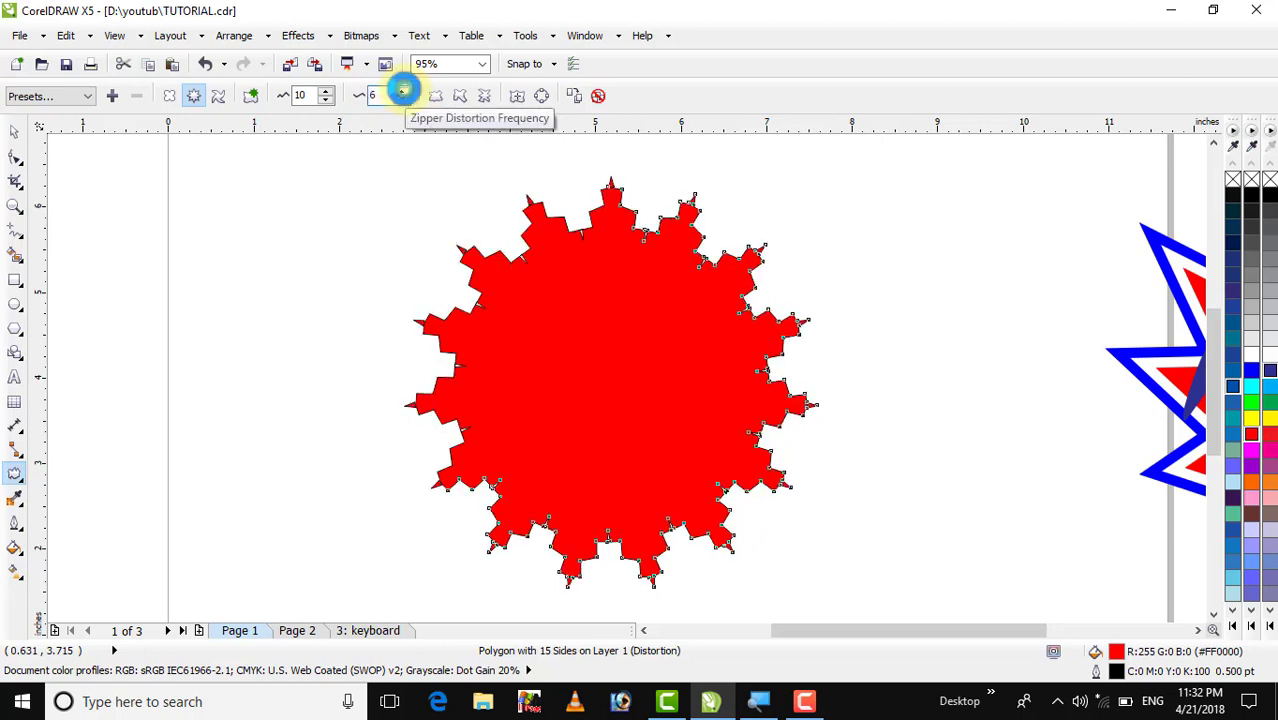
left_click(403, 91)
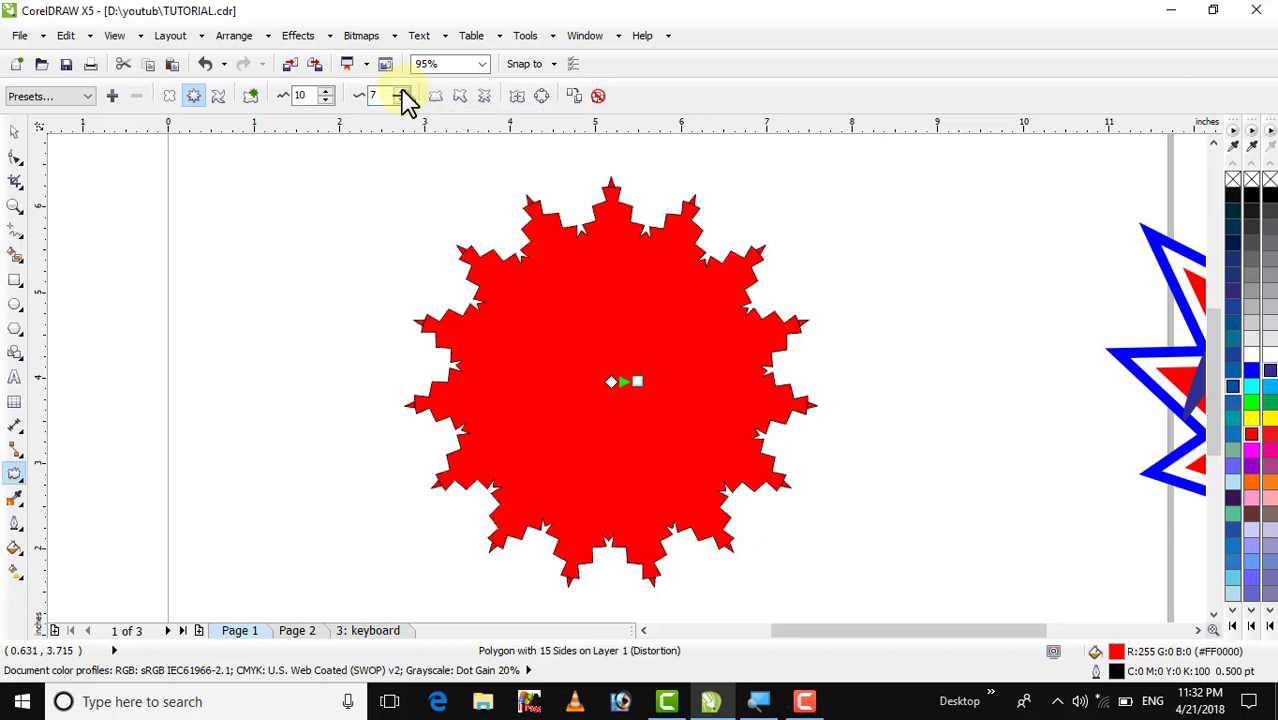
Remove the black outline from the red zipper-distorted polygon.
left_click(14, 132)
left_click(204, 198)
left_click(679, 310)
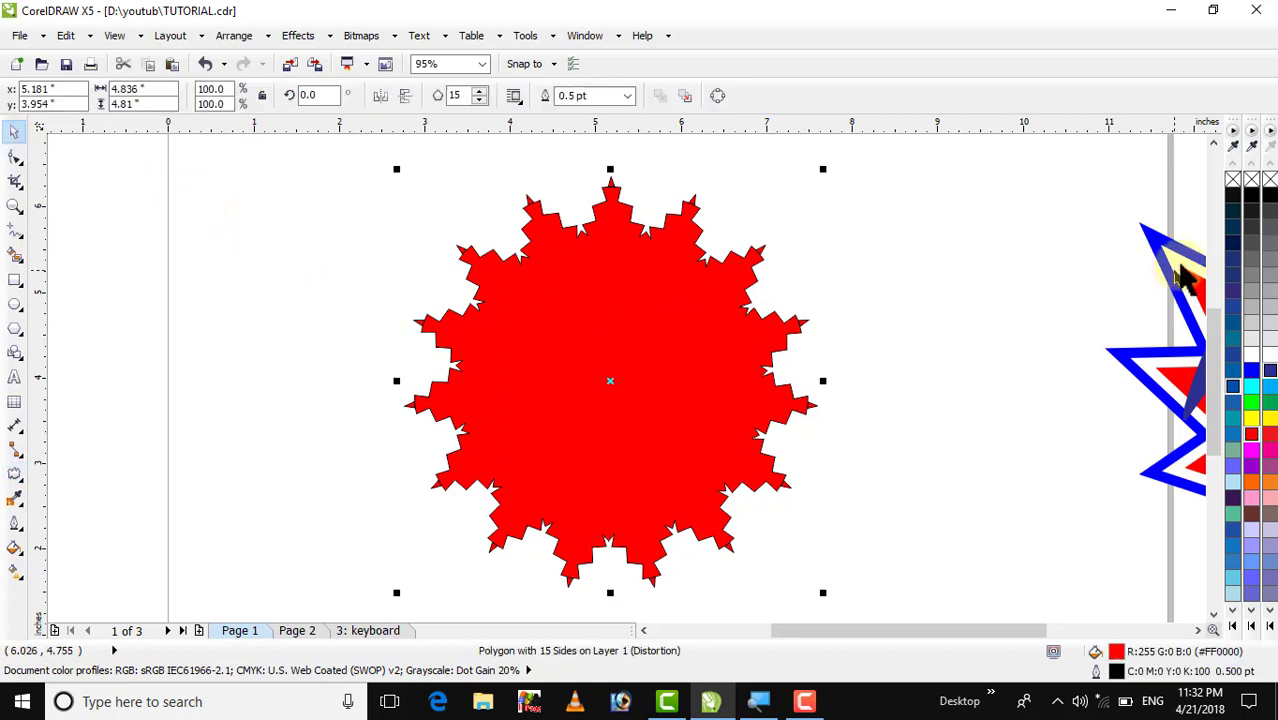
right_click(1268, 180)
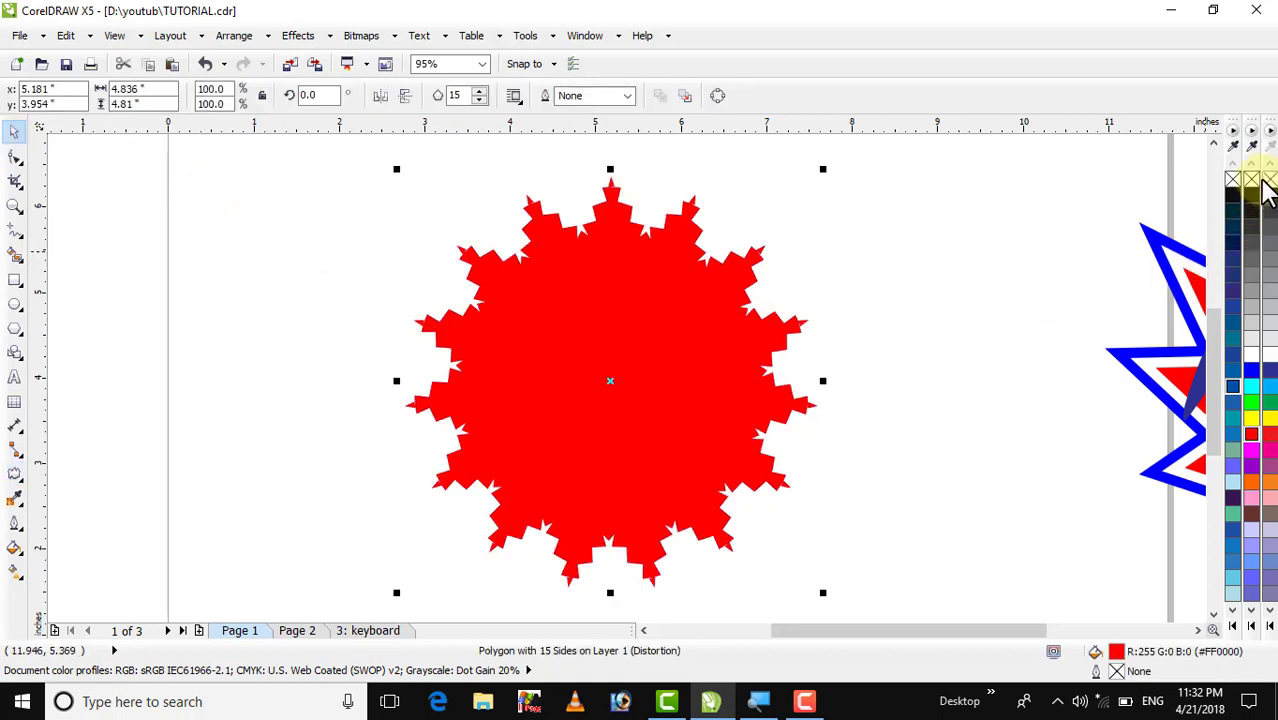
left_click(990, 242)
left_click(540, 322)
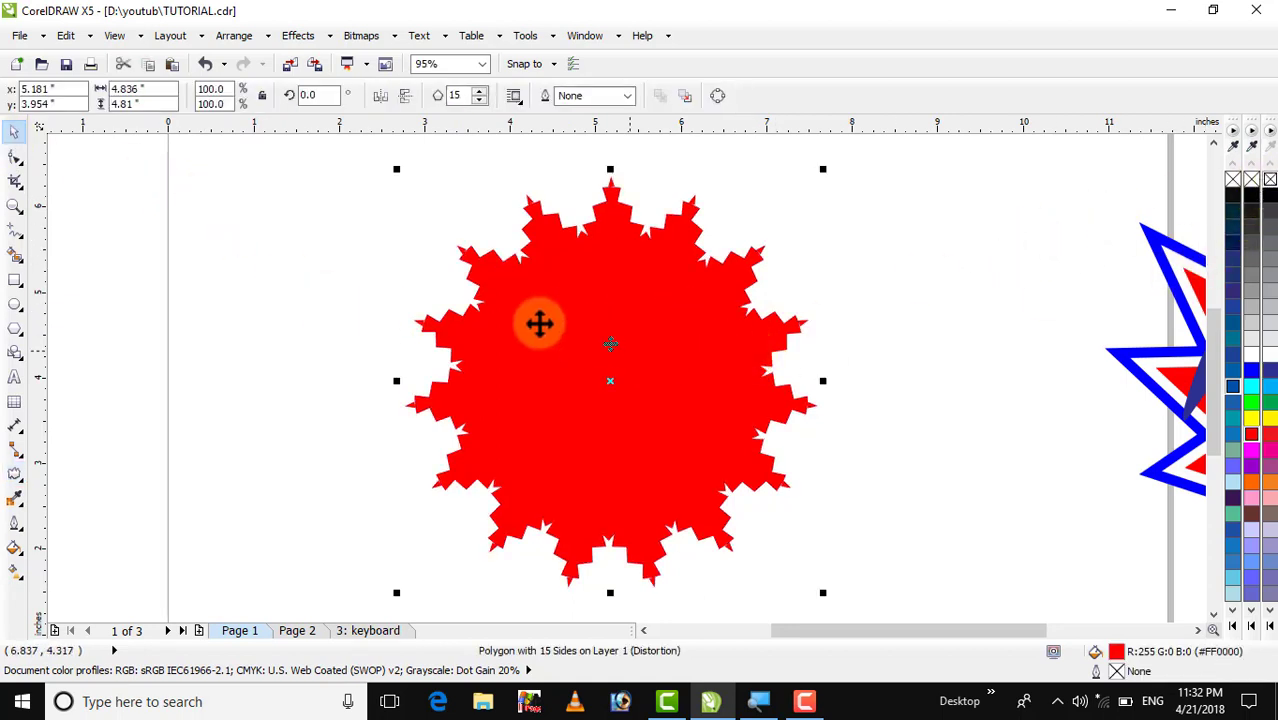
Lower the zipper distortion frequency of the outline-free red polygon to 2.
left_click(14, 474)
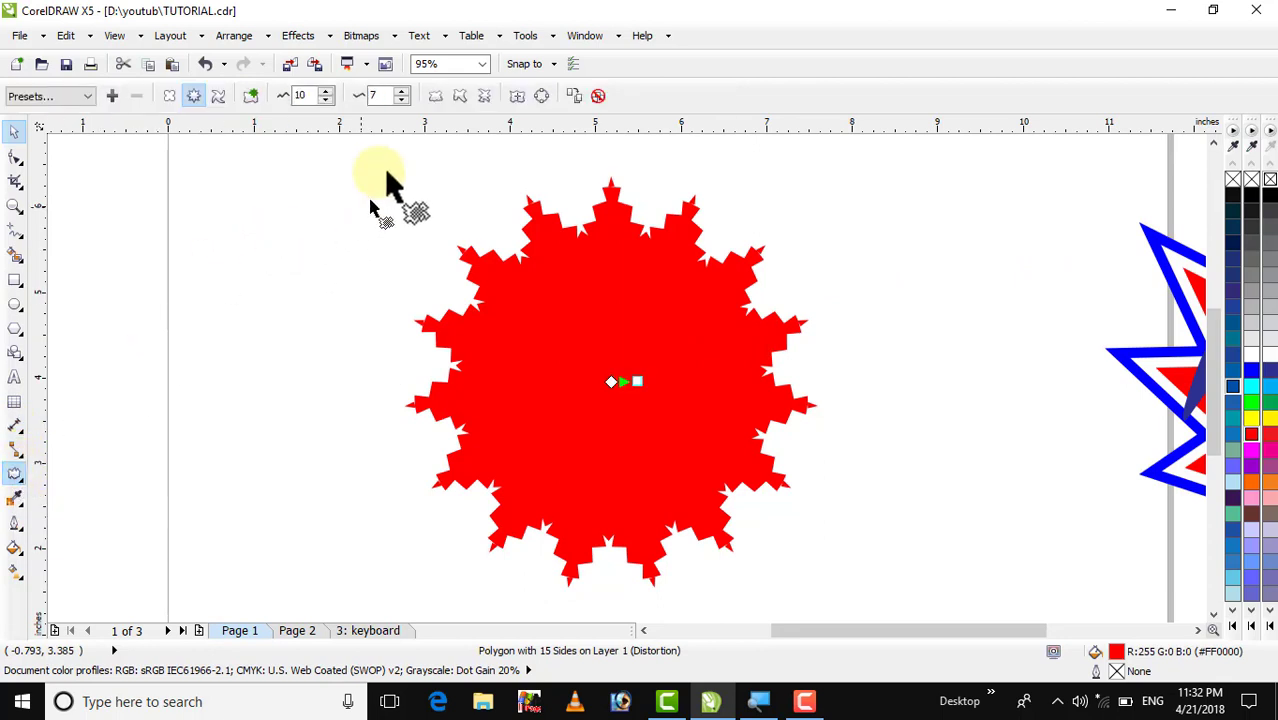
left_click(403, 101)
left_click(403, 101)
left_click(403, 101)
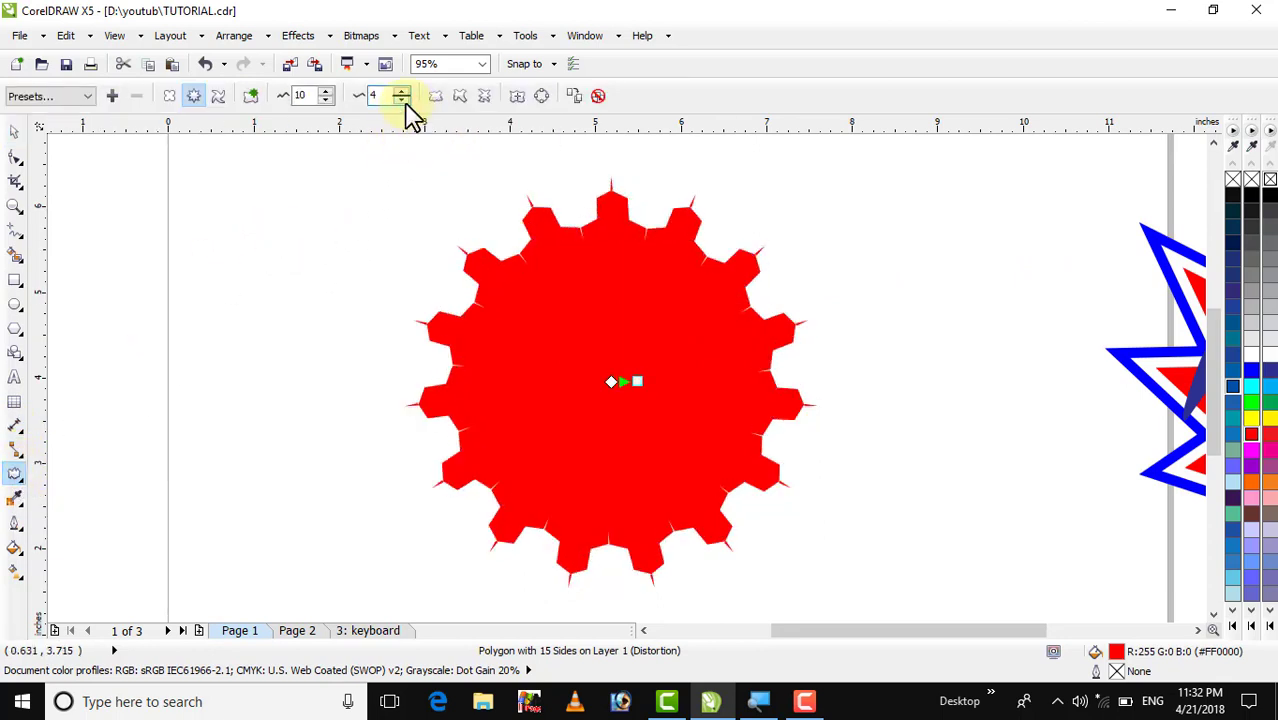
left_click(403, 101)
left_click(403, 101)
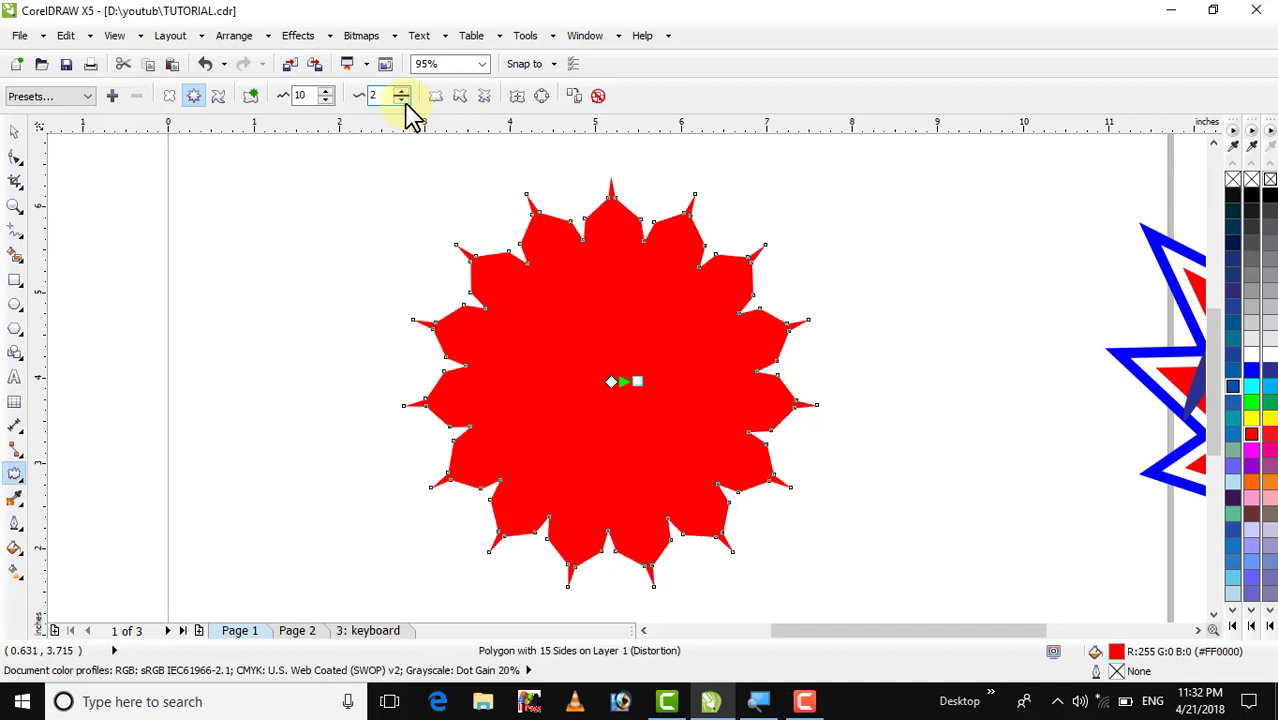
Duplicate the red petal shape and place the two copies side by side, the left one centred at about X 3.44, Y 3.97 inches.
left_click(15, 131)
left_click(217, 251)
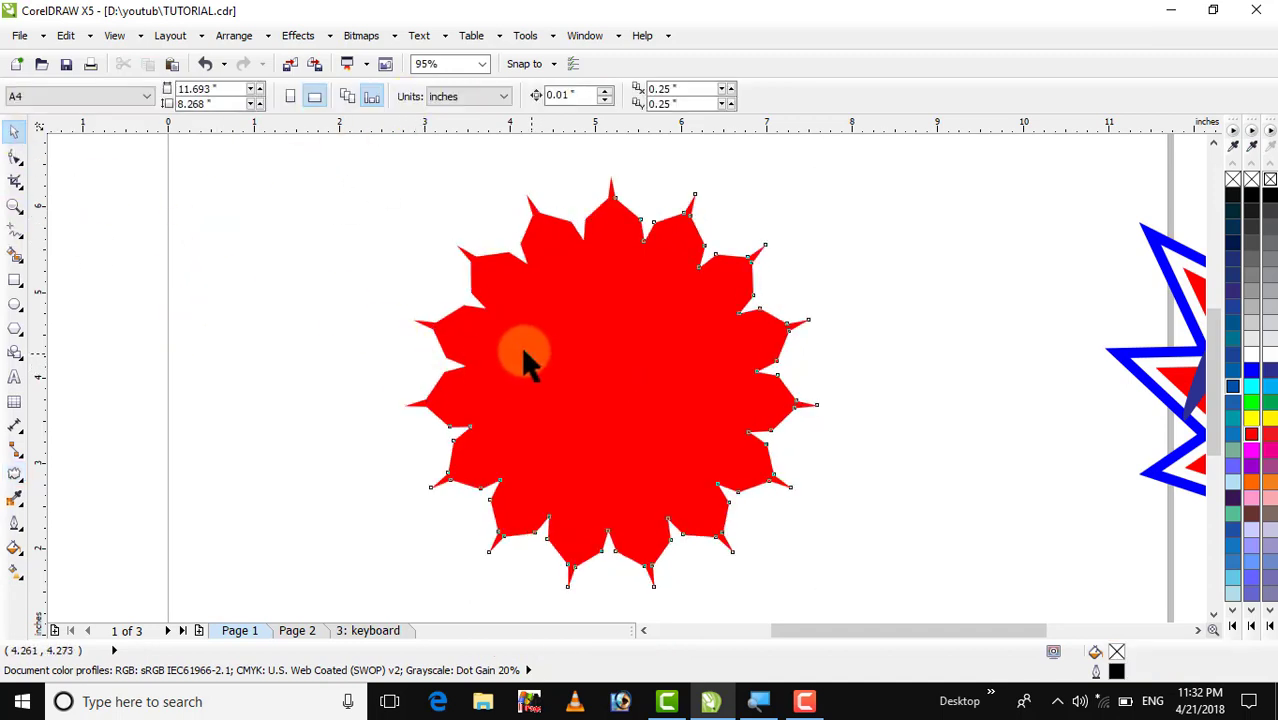
left_click(417, 371)
left_click_drag(417, 371, 400, 327)
left_click(475, 350)
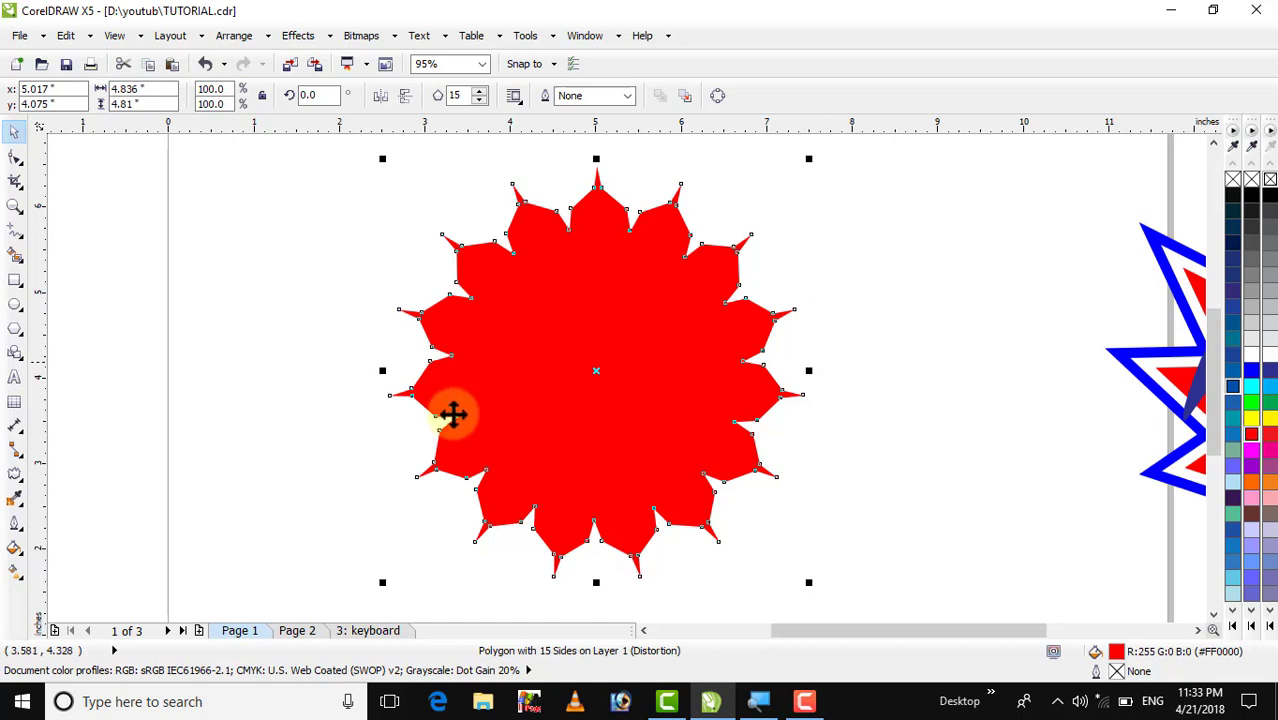
left_click_drag(522, 371, 388, 363)
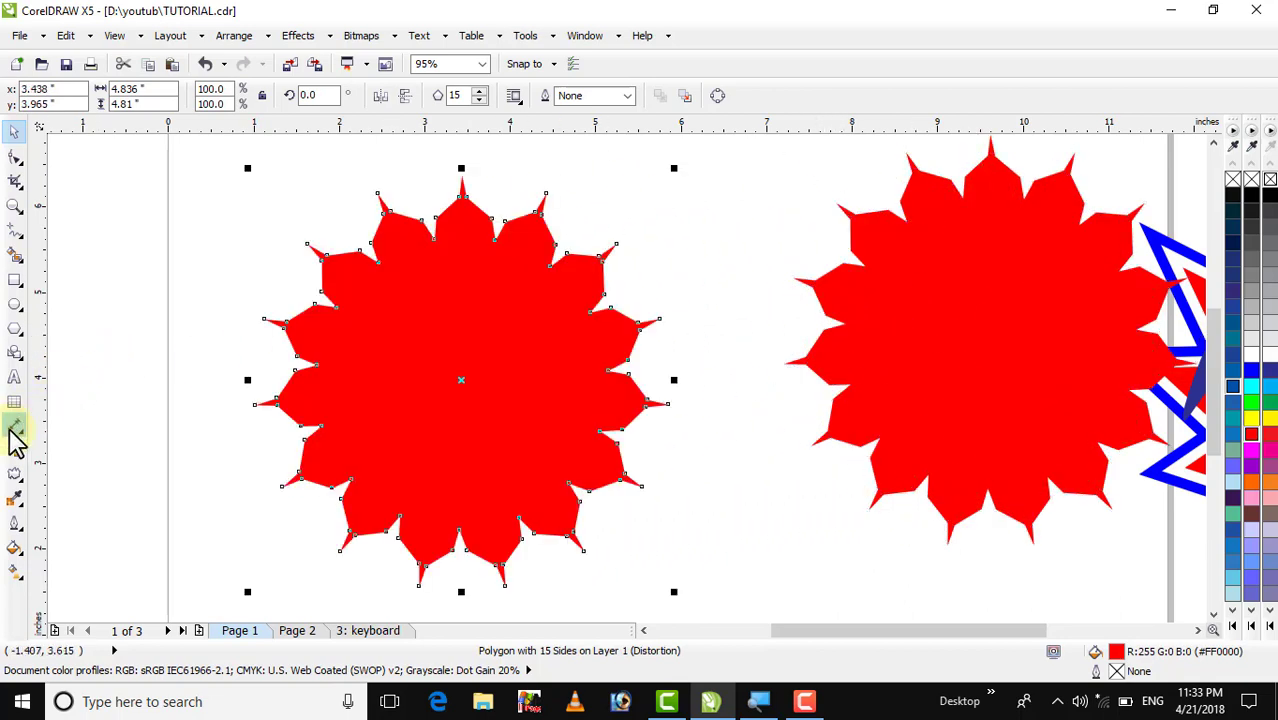
Set the zipper distortion frequency of the left red petal shape to 0.
left_click(14, 476)
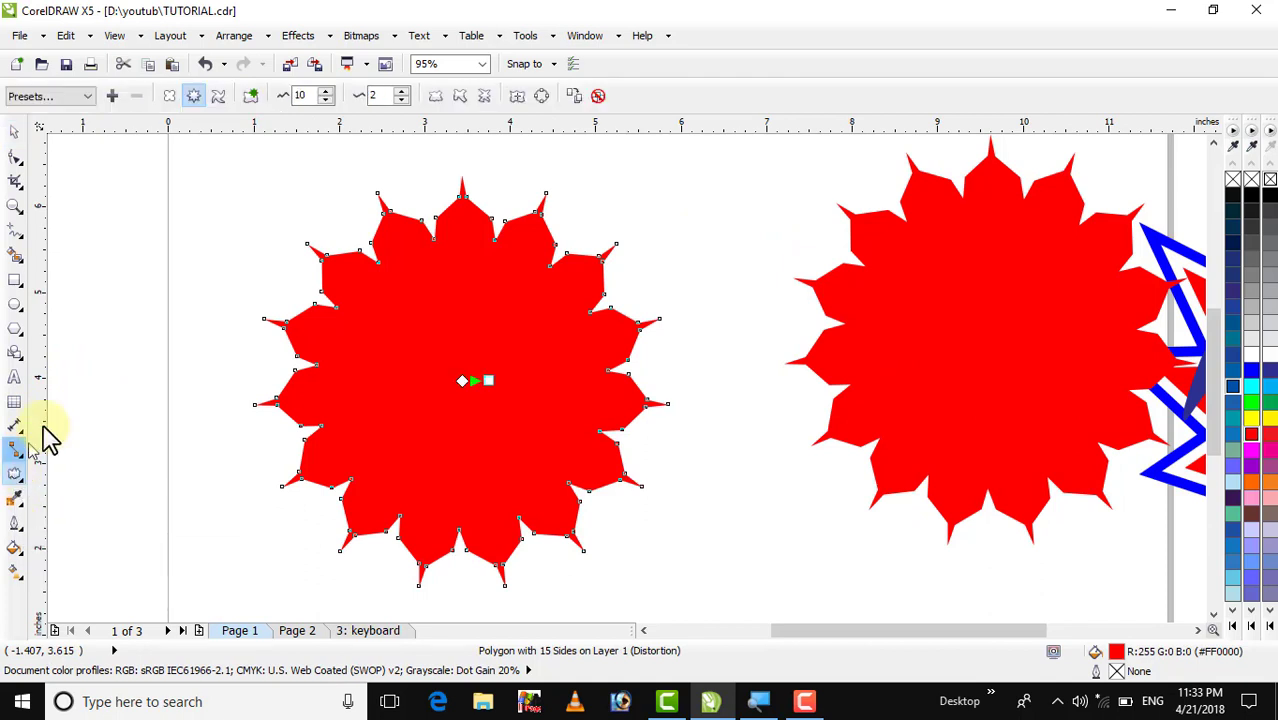
double_click(385, 94)
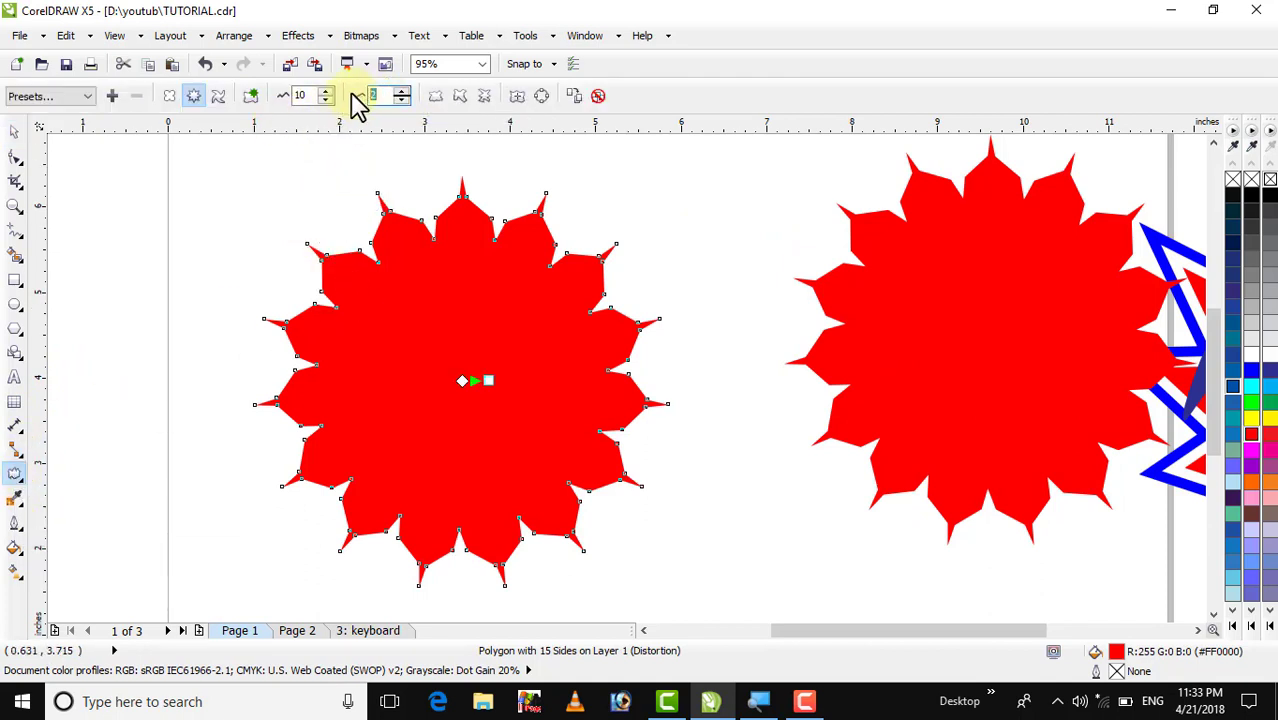
key("Return")
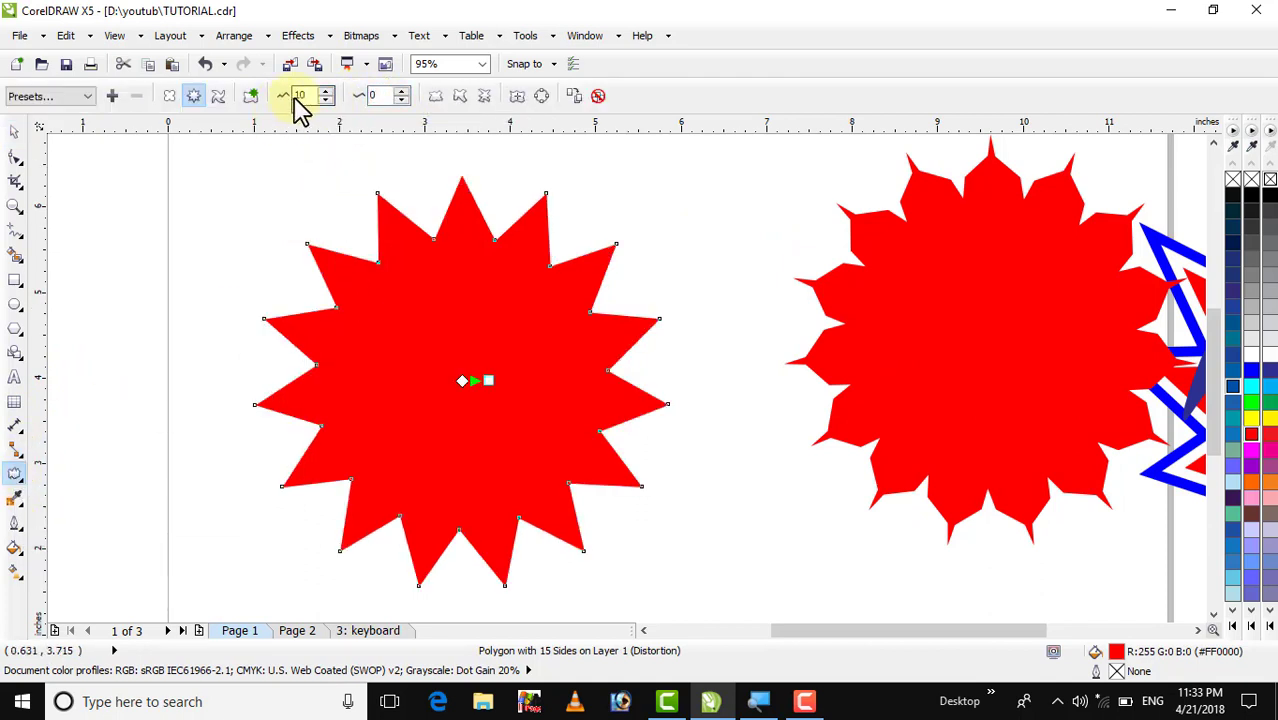
Set the zipper distortion amplitude of the red 15-pointed shape beside the petal shape to 0.
double_click(313, 95)
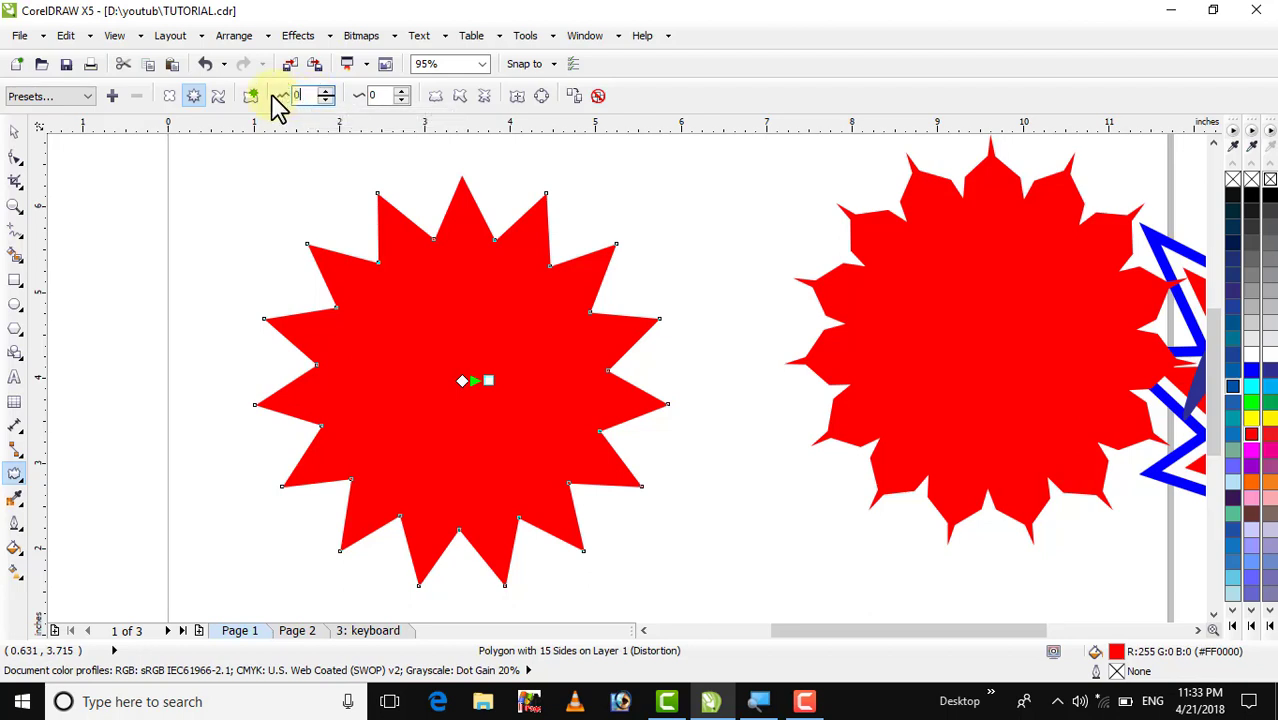
type("0")
key("Return")
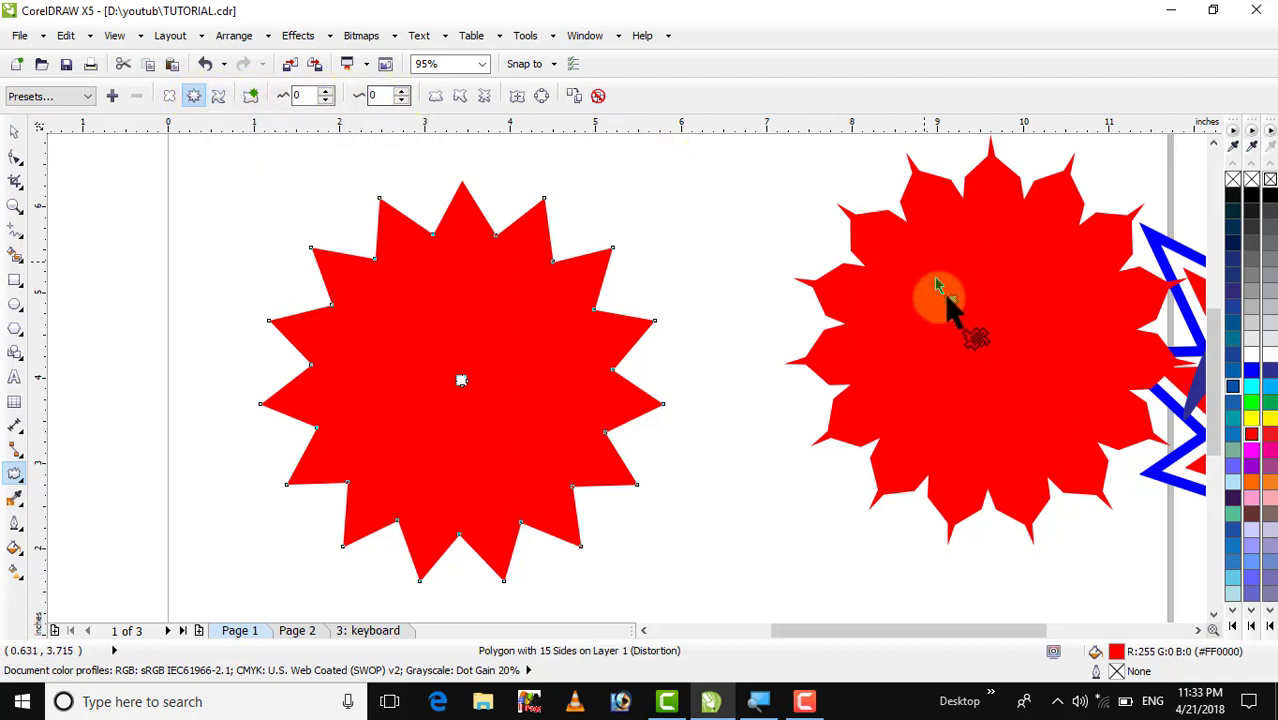
Apply a counterclockwise twister distortion with 1 complete rotation to the red 15-pointed shape and deselect it.
left_click(218, 98)
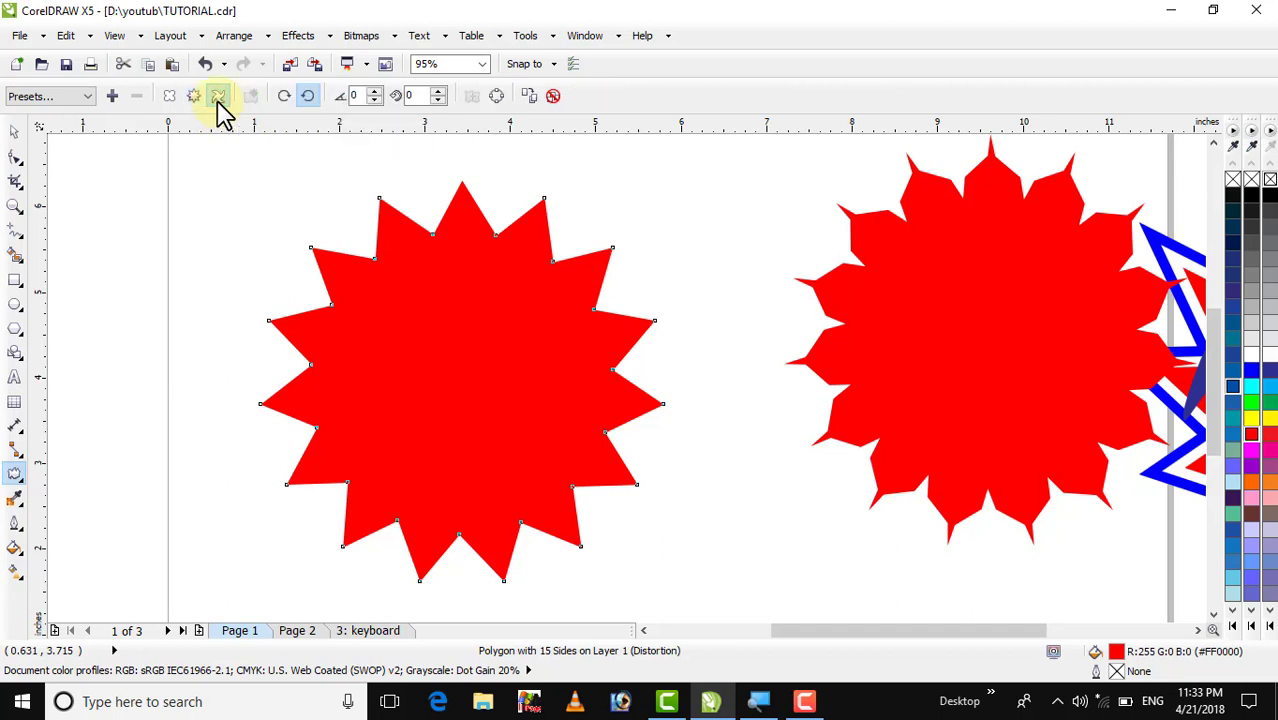
left_click(374, 91)
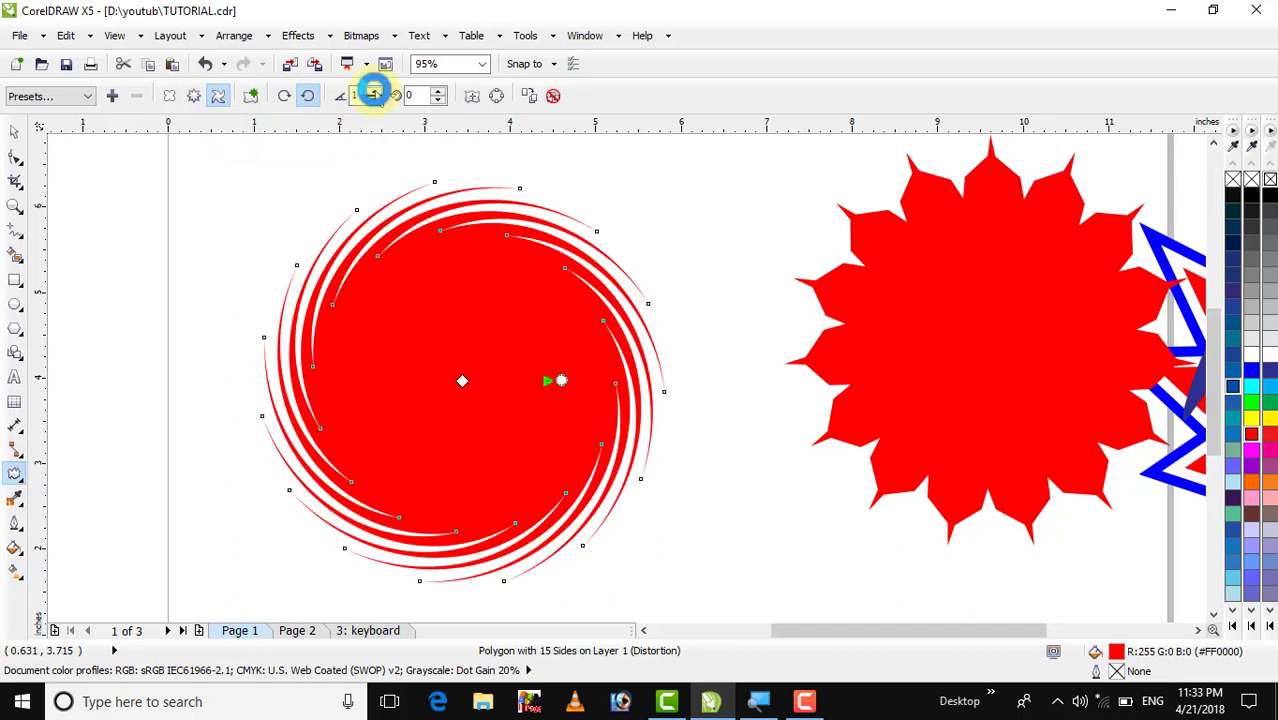
left_click(20, 131)
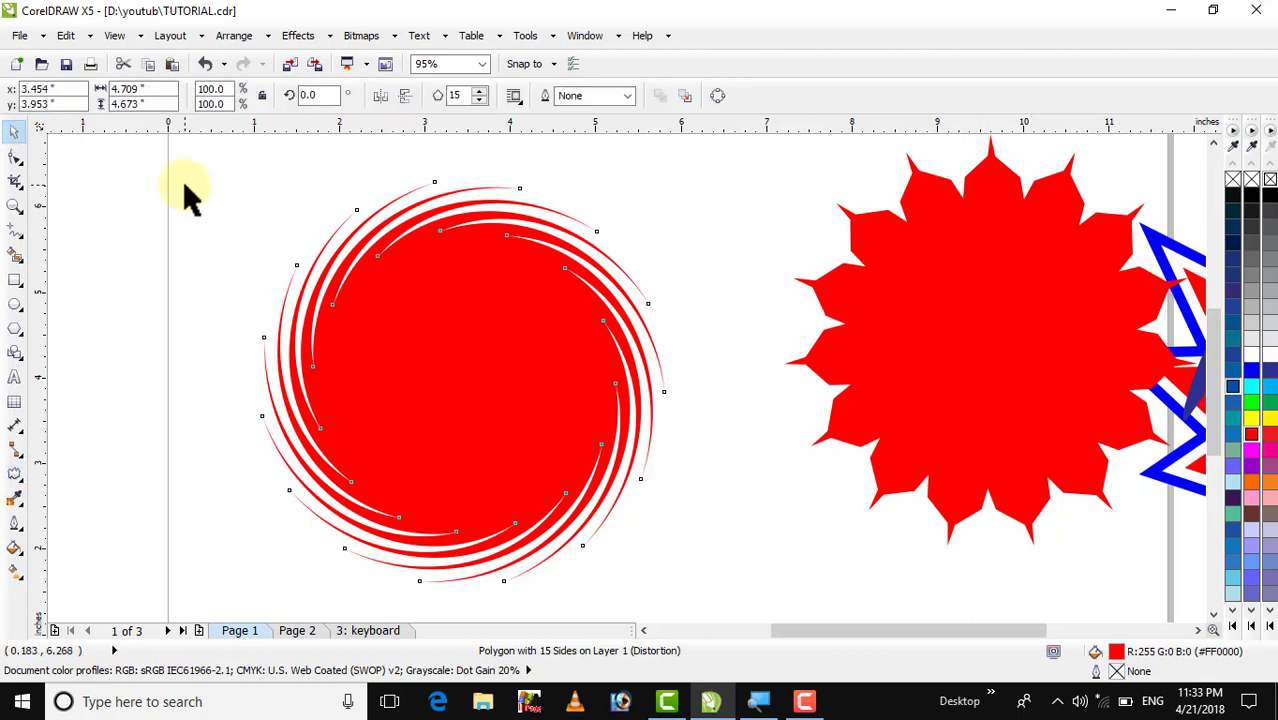
left_click(342, 305)
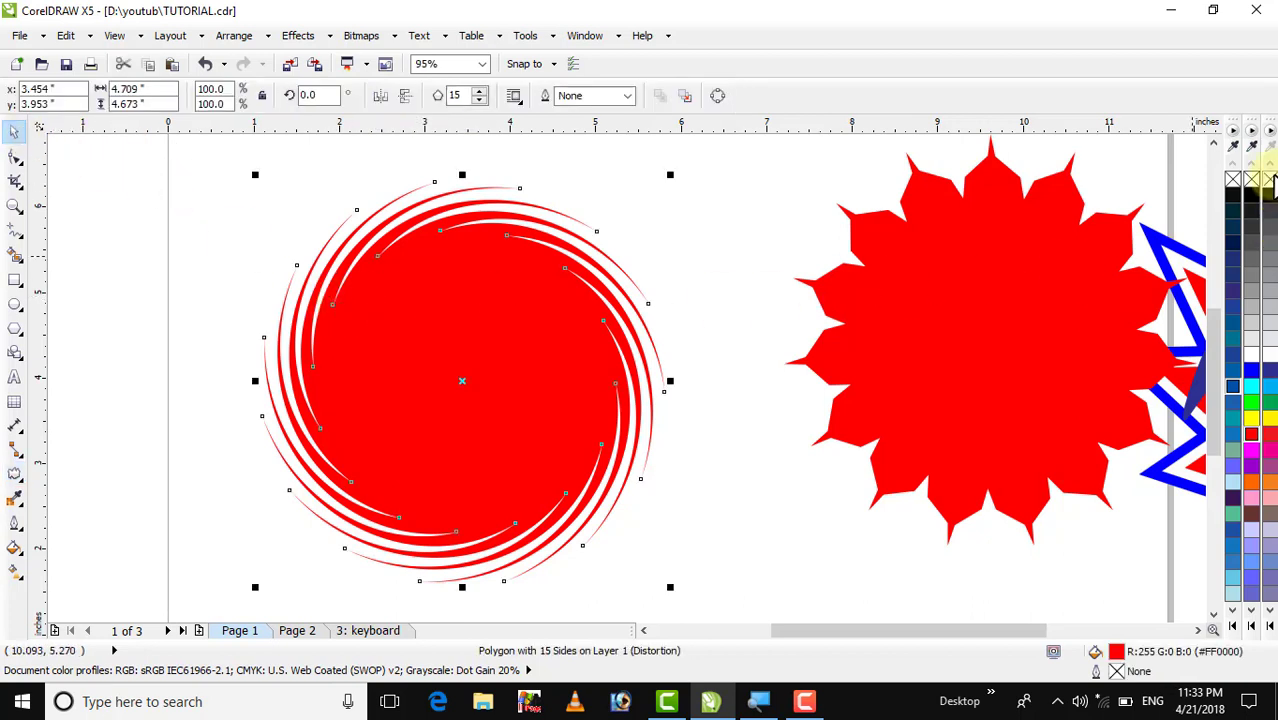
left_click(781, 197)
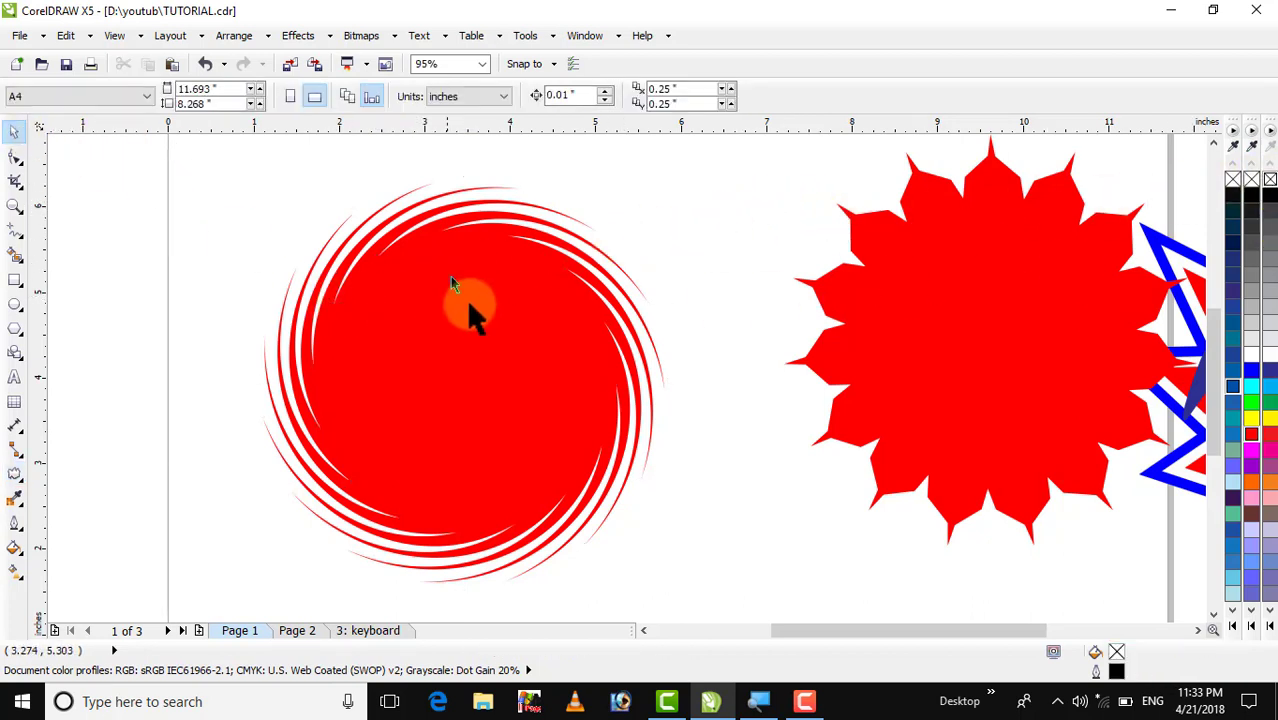
Preview the twisted red shape in full screen and return to the drawing.
left_click(117, 38)
left_click(206, 244)
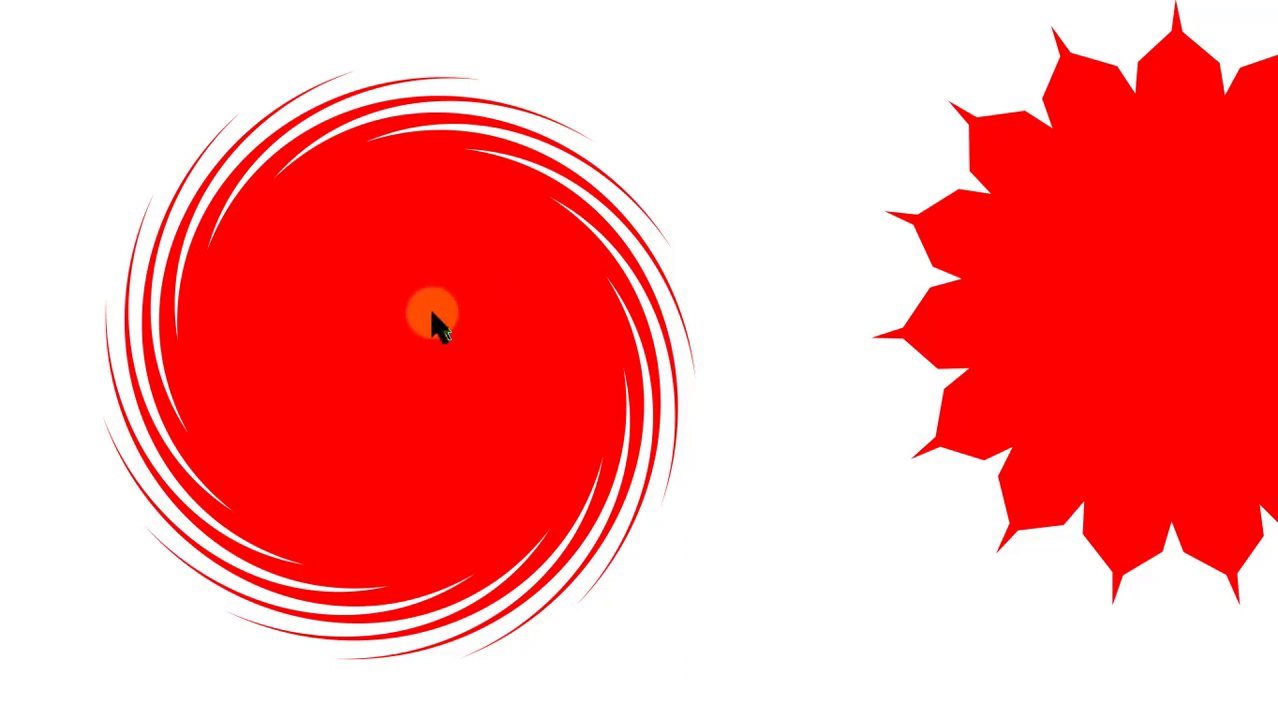
left_click(500, 305)
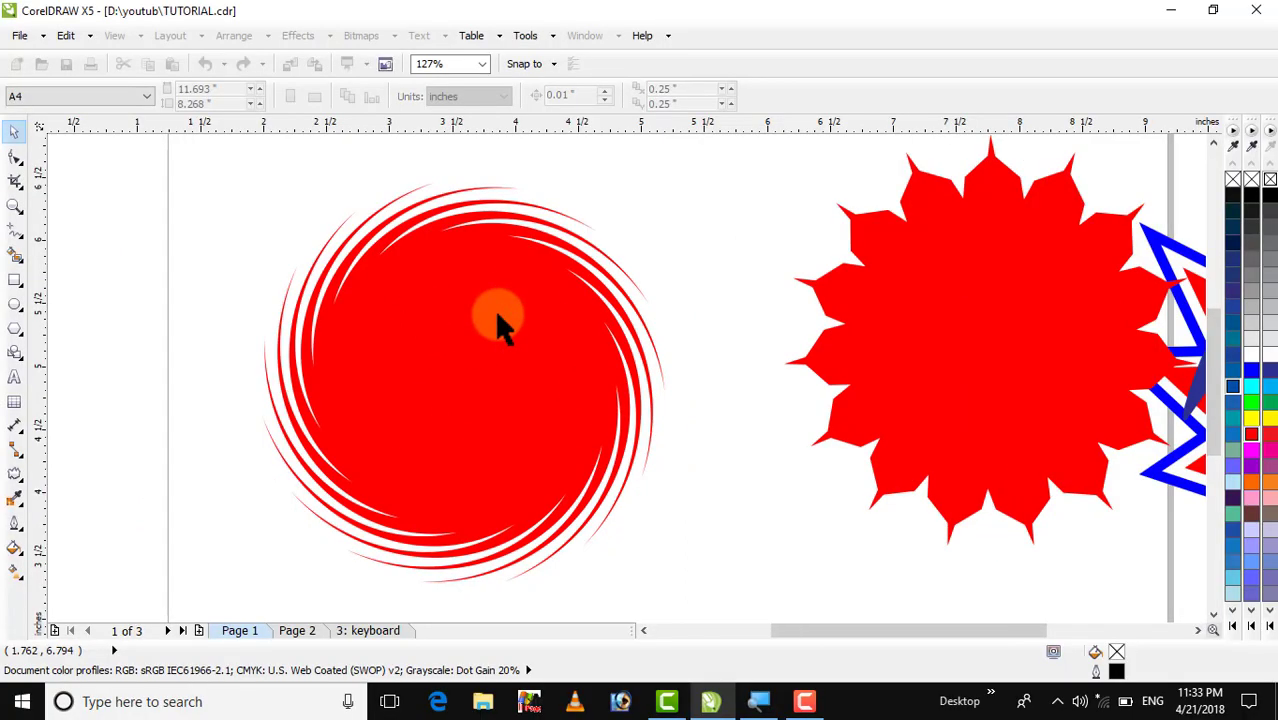
Add 3 additional degrees to the twister distortion of the red swirl shape.
left_click(397, 298)
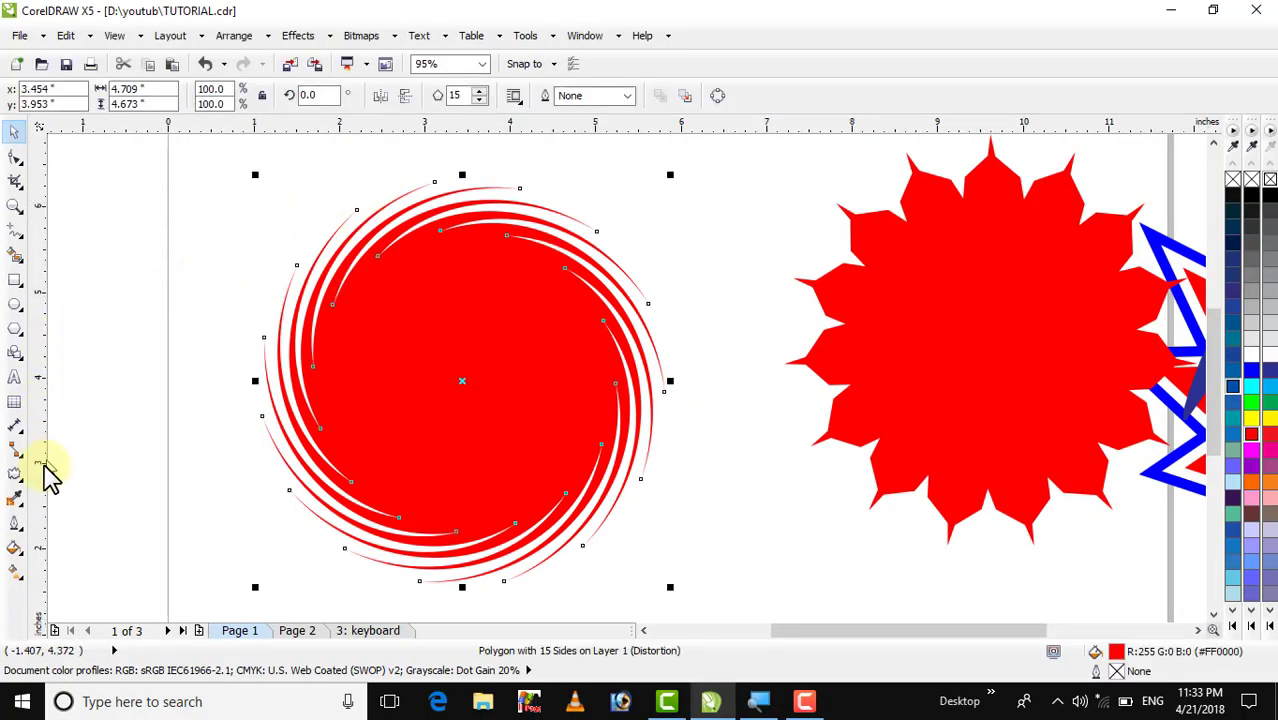
left_click(11, 476)
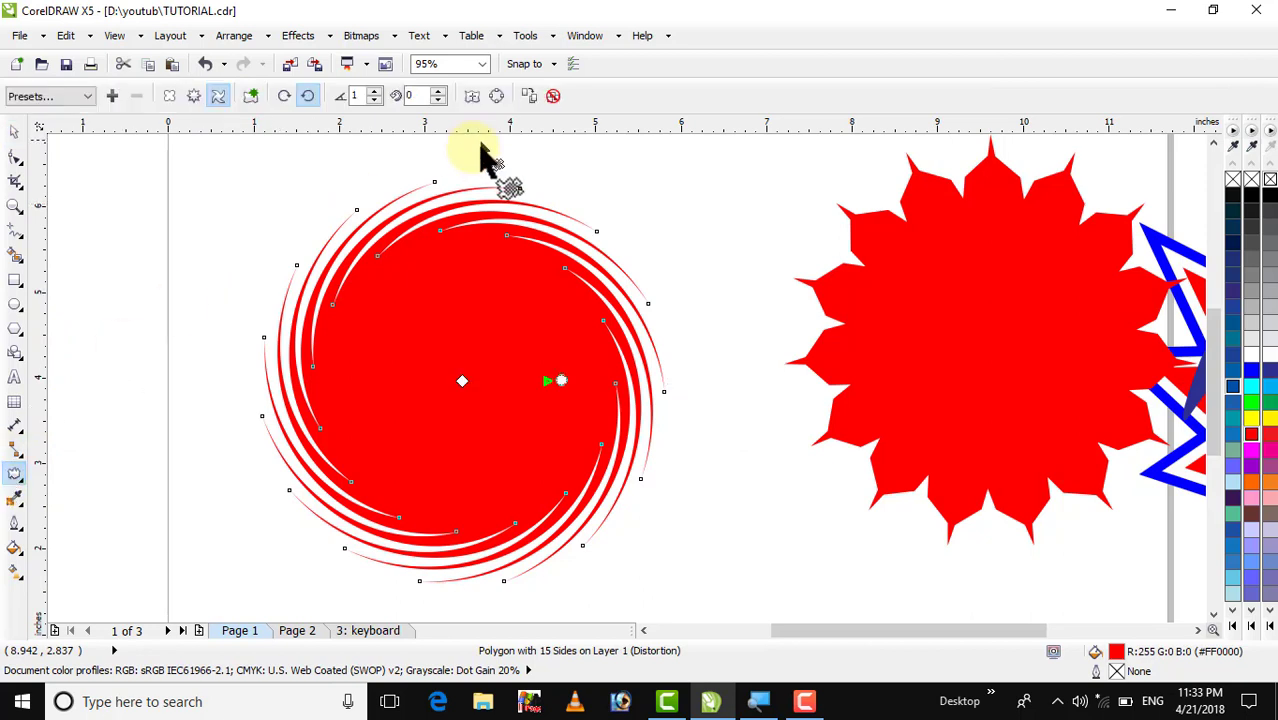
left_click(437, 93)
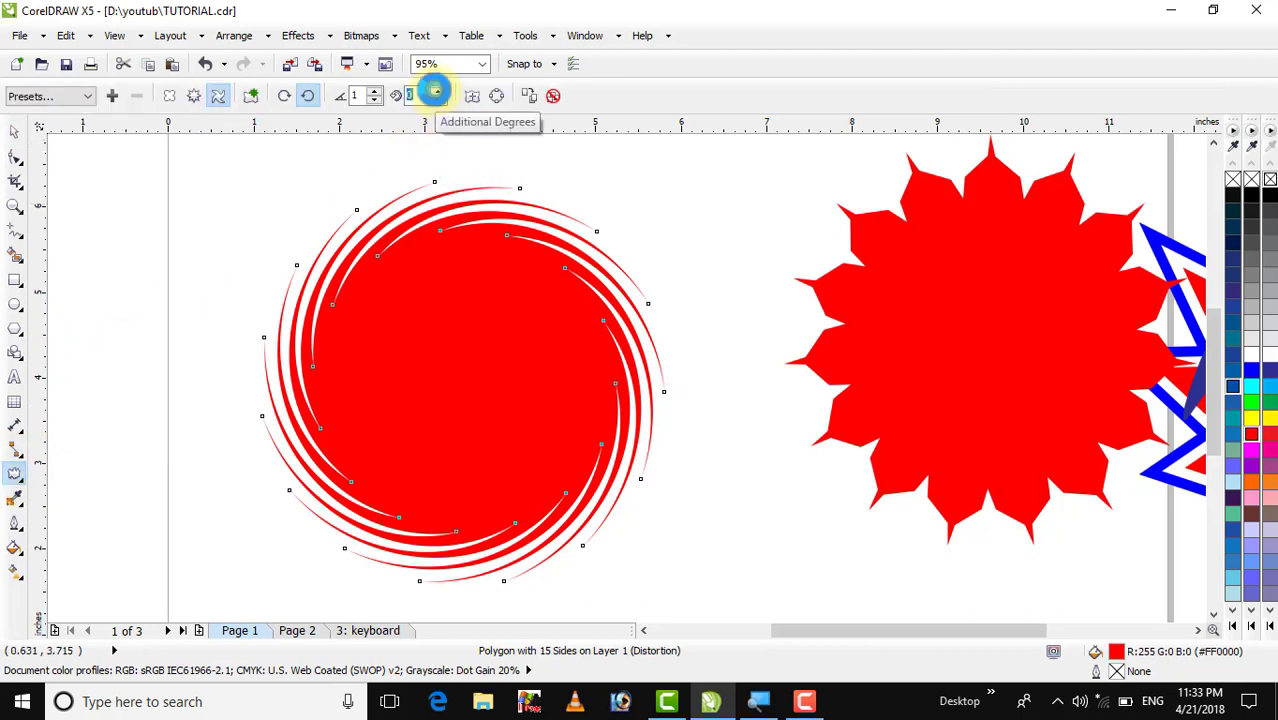
left_click(436, 91)
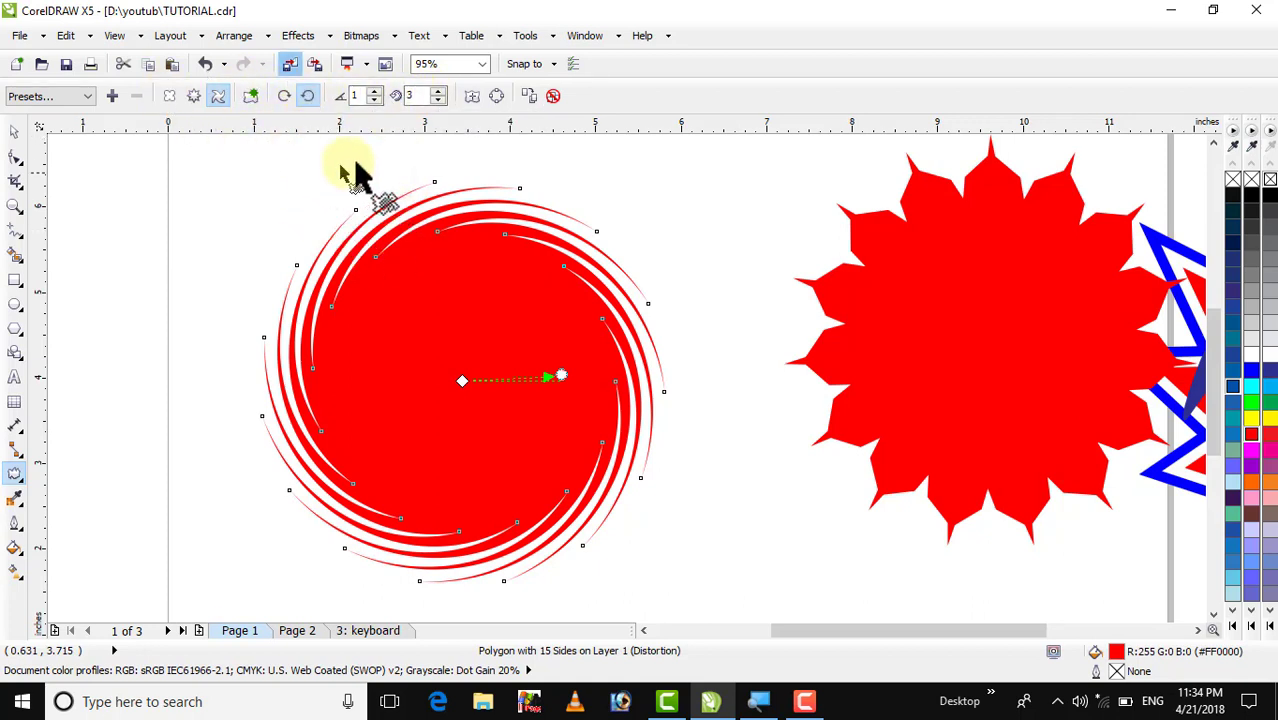
Try the swirl's twister distortion with 2 complete rotations and set it back to 1.
left_click(373, 94)
left_click(373, 94)
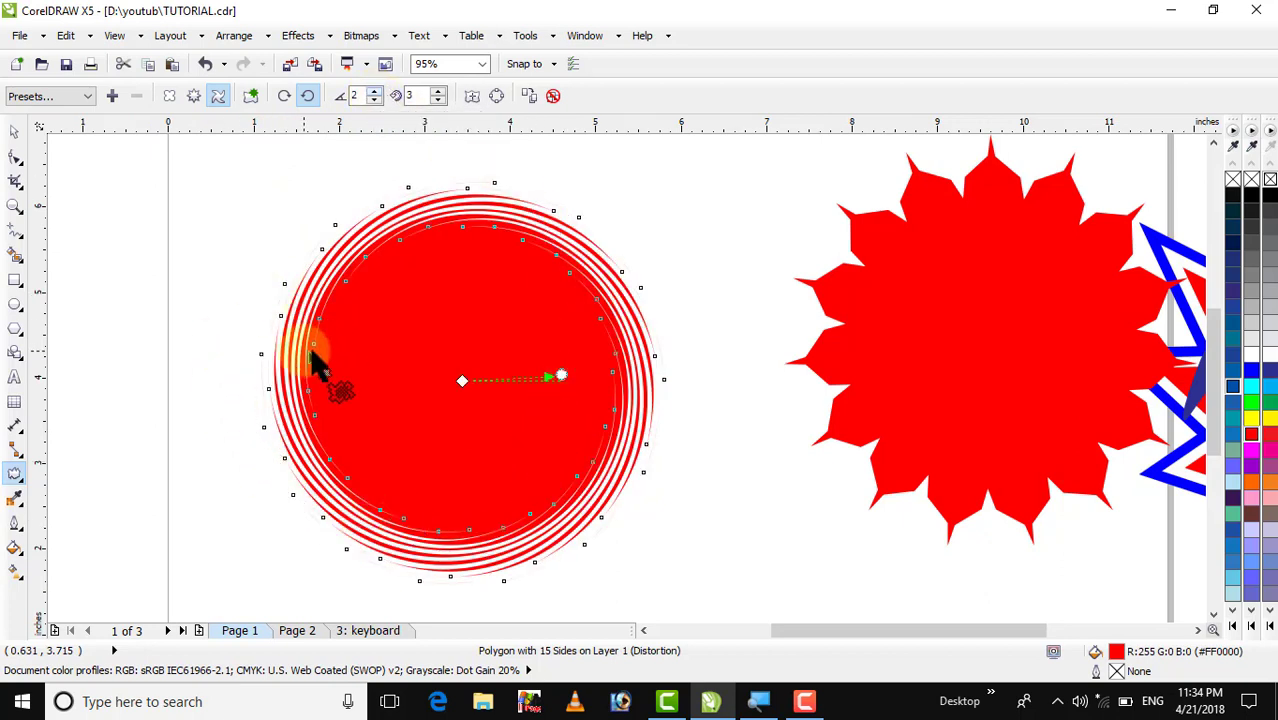
left_click(374, 100)
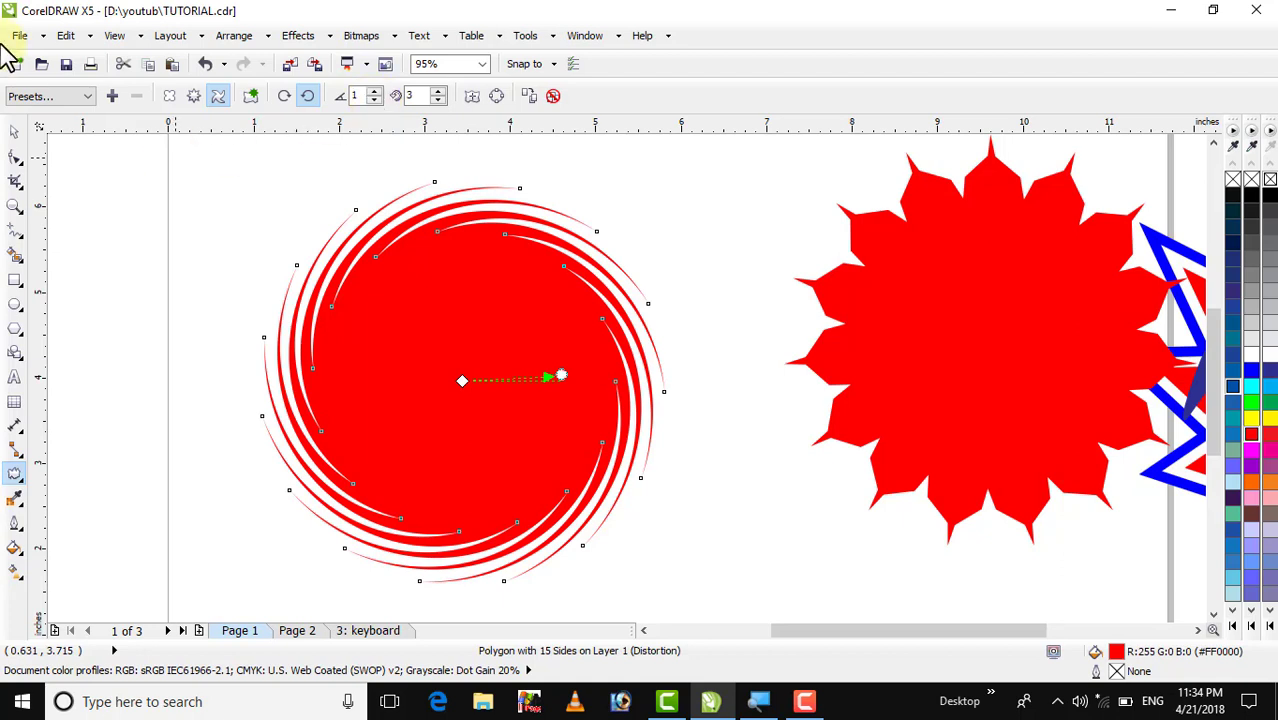
Move the red petal shape closer to the swirl, centred at about X 8.48, Y 3.82 inches, and deselect it.
left_click(12, 134)
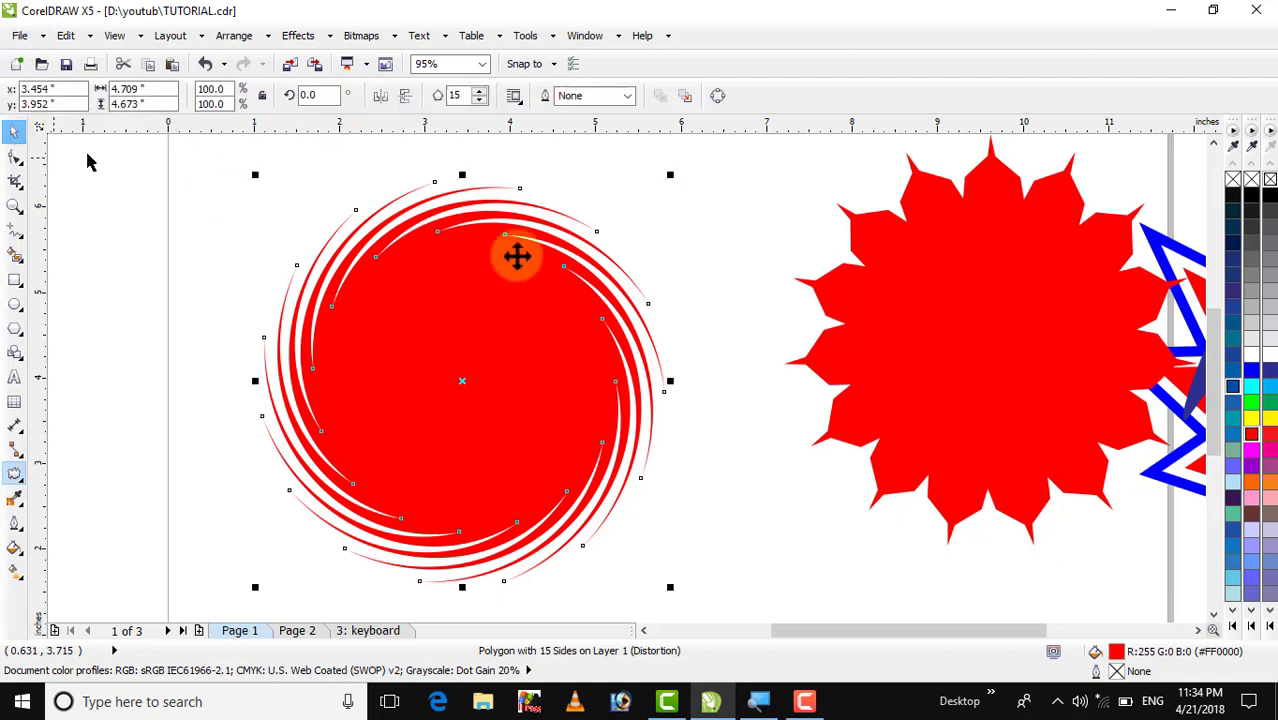
left_click(856, 291)
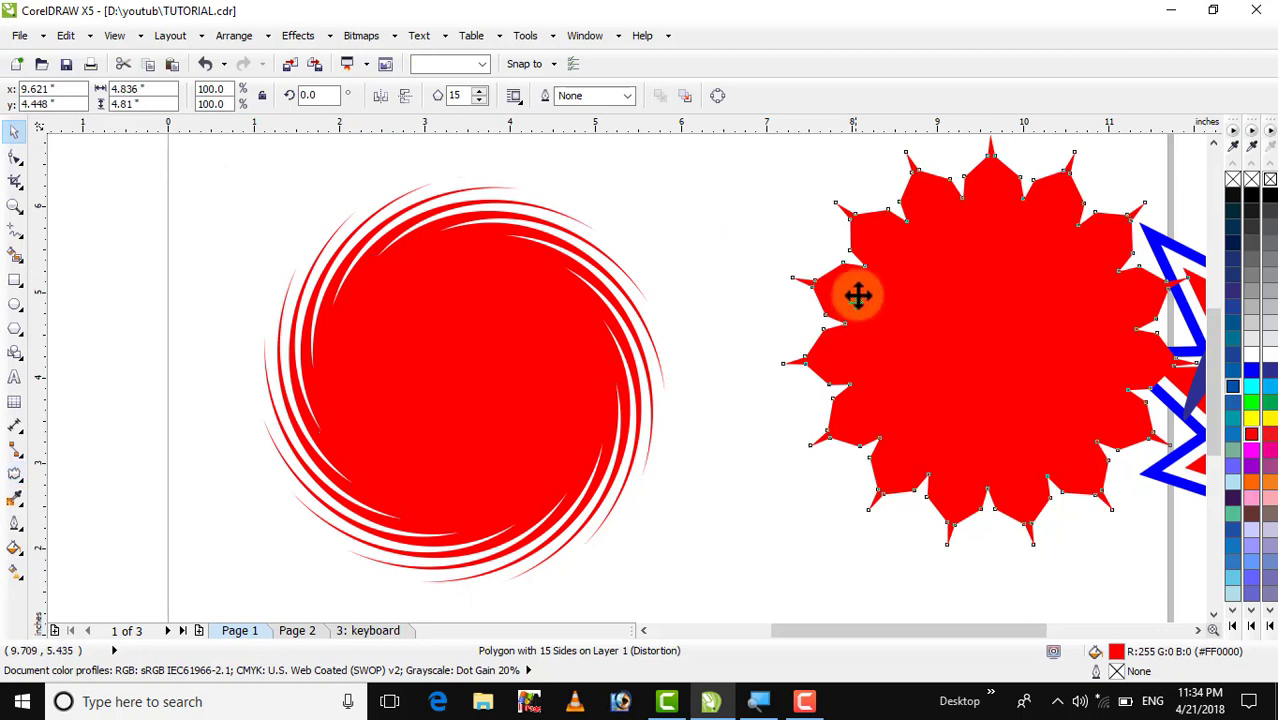
left_click(914, 288)
left_click_drag(958, 283, 862, 336)
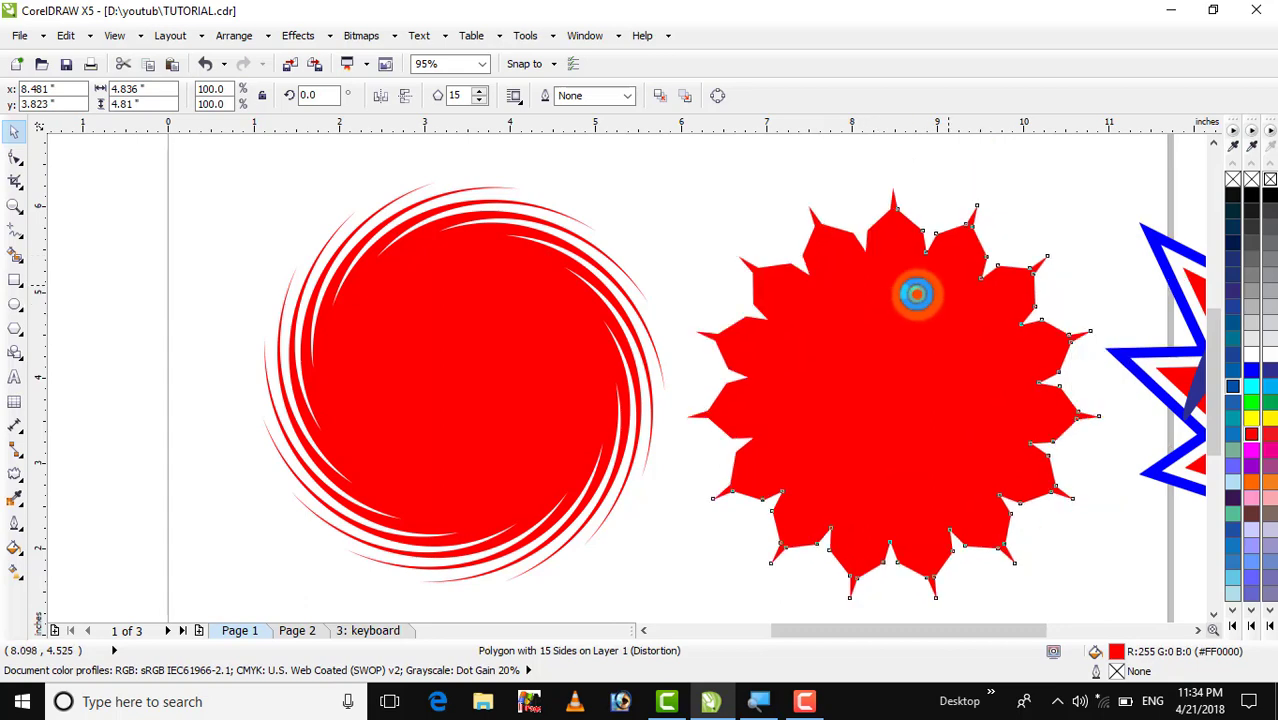
left_click(741, 192)
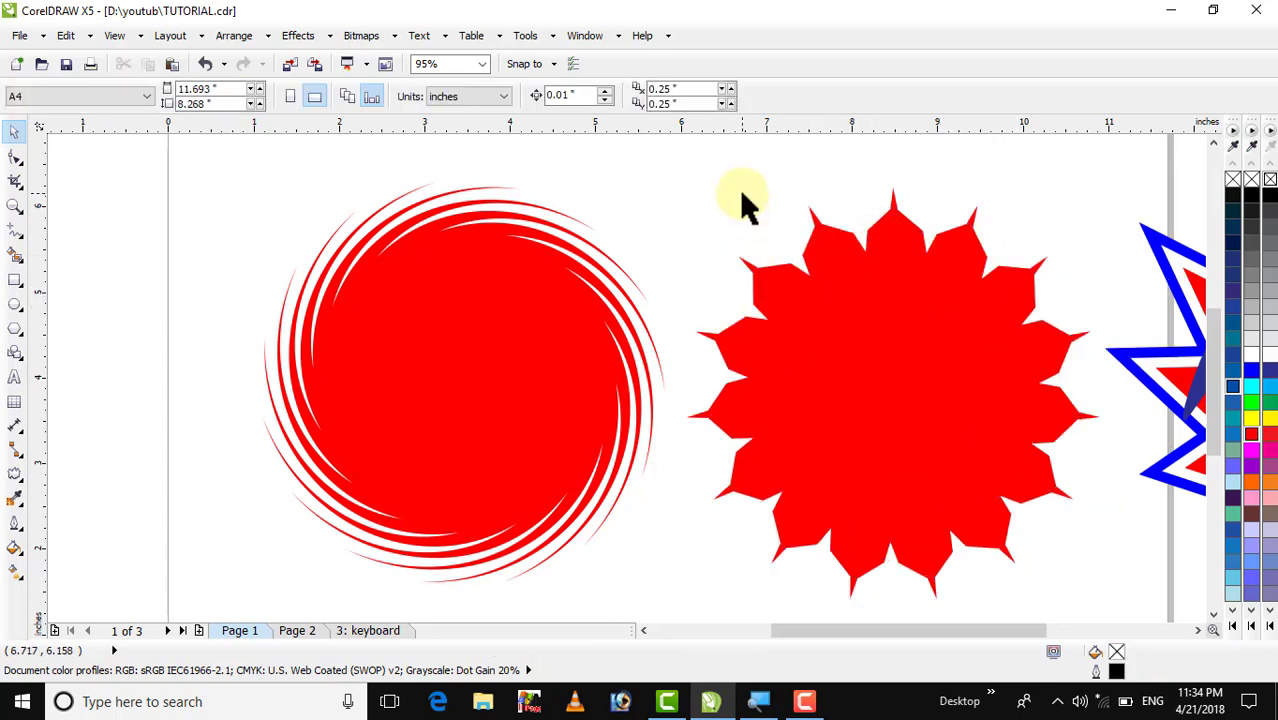
Examine the whole page and the channel name in its footer banner.
key("shift+F4")
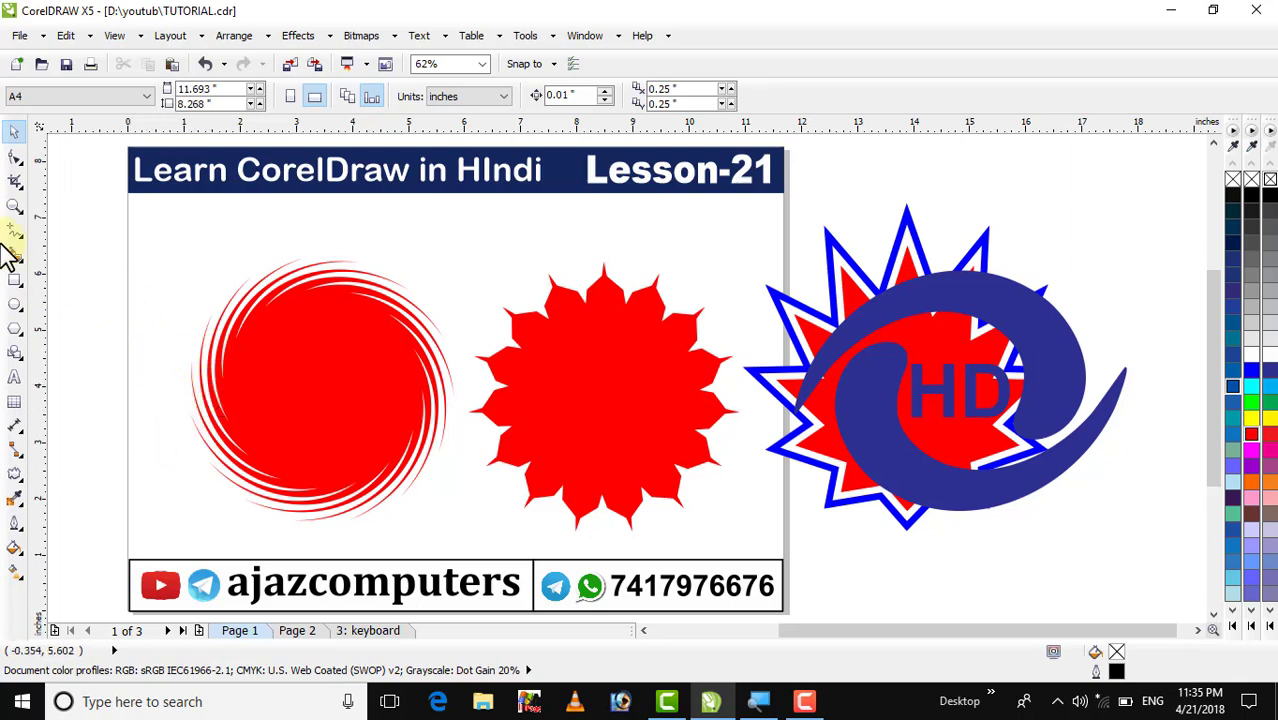
left_click(14, 208)
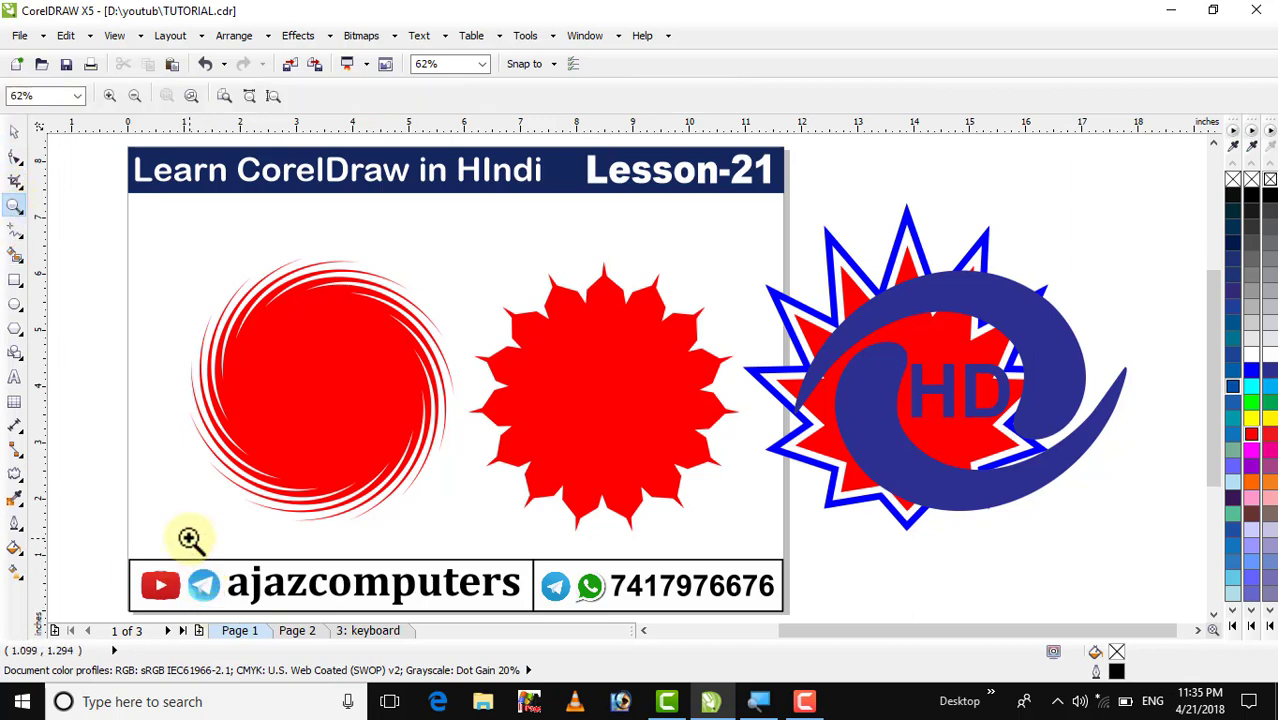
left_click_drag(190, 534, 561, 588)
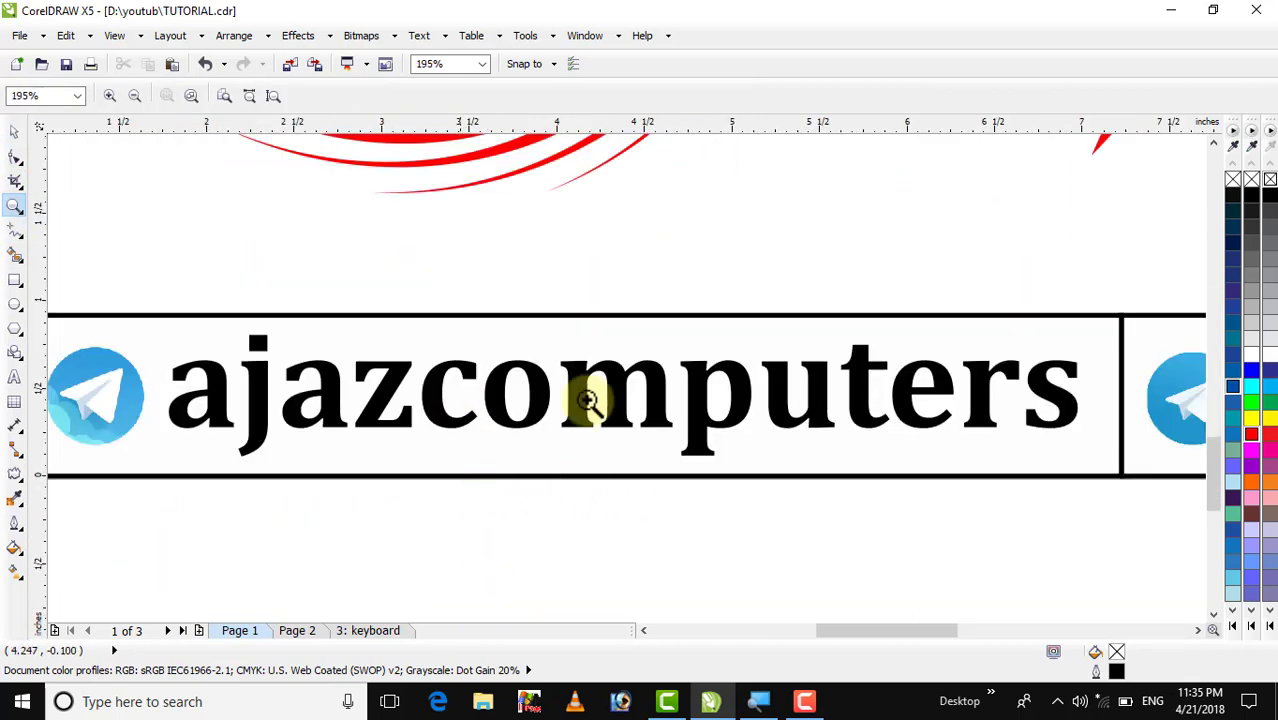
right_click(493, 395)
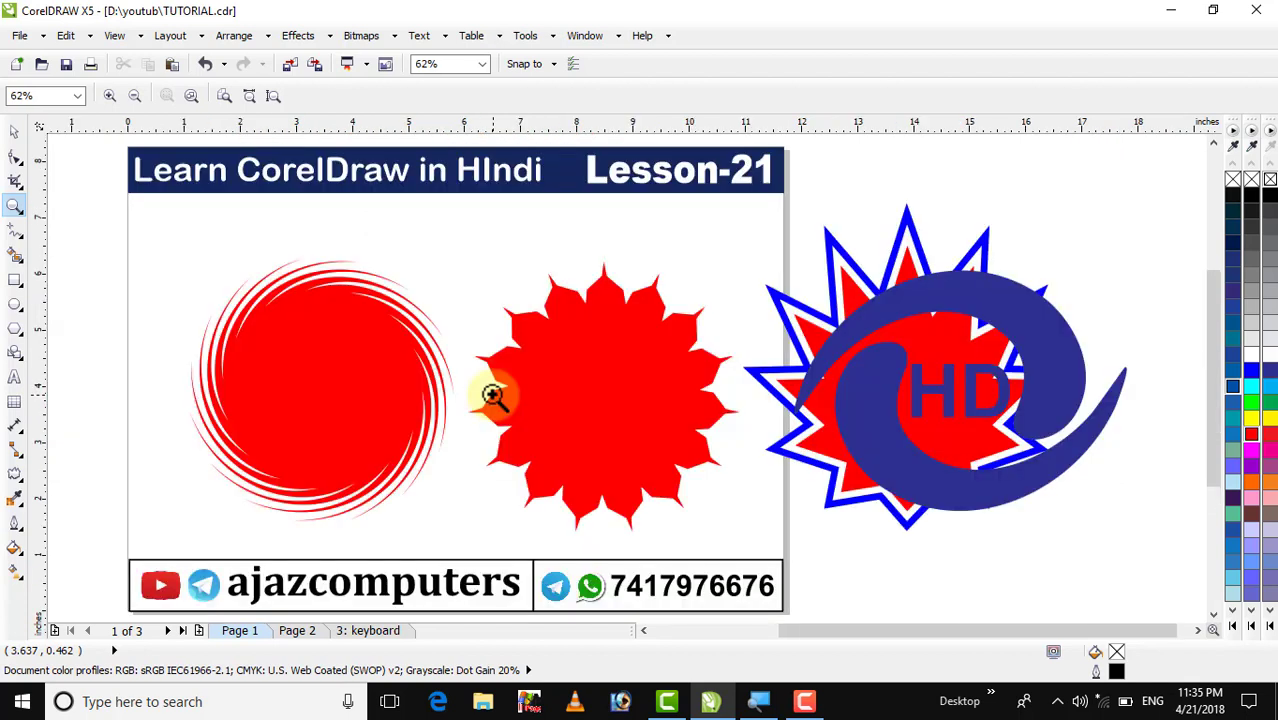